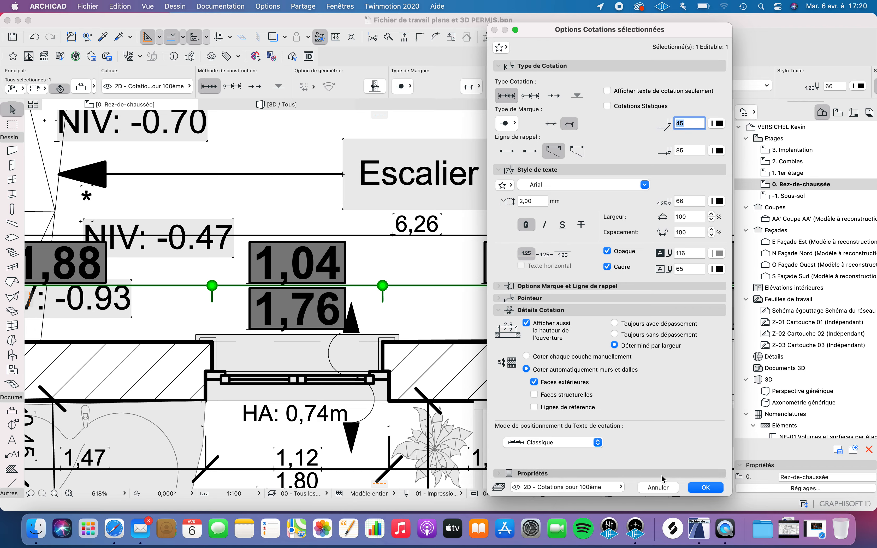
# Step: Discard the selected dimension's options, deselect it and load the dimension favourite 03 - 100e Cotations int. 2mm
pyautogui.click(663, 487)
pyautogui.click(408, 308)
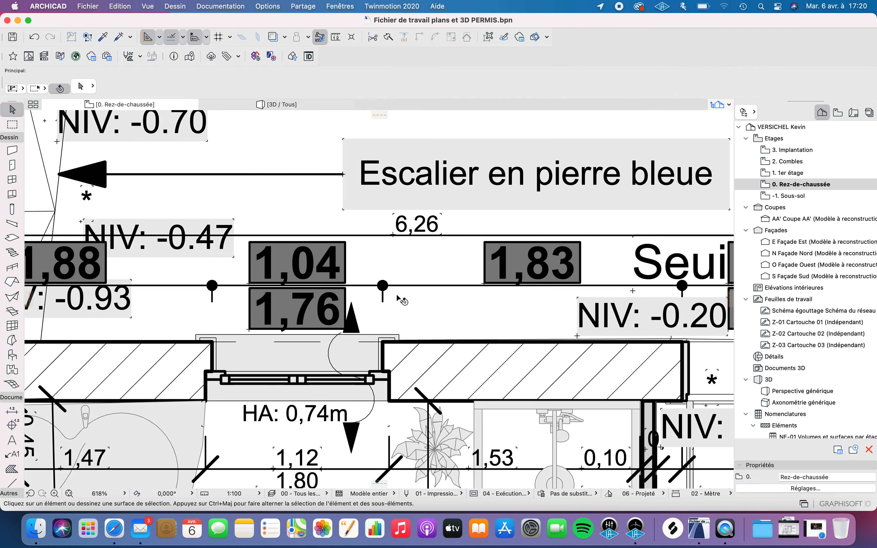
pyautogui.scroll(-5, 399, 301)
pyautogui.scroll(3, 388, 287)
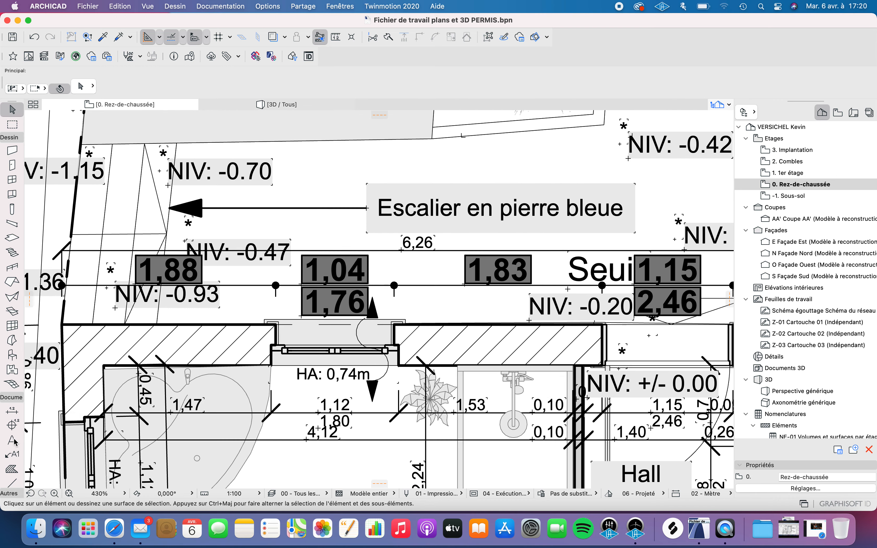
pyautogui.click(22, 411)
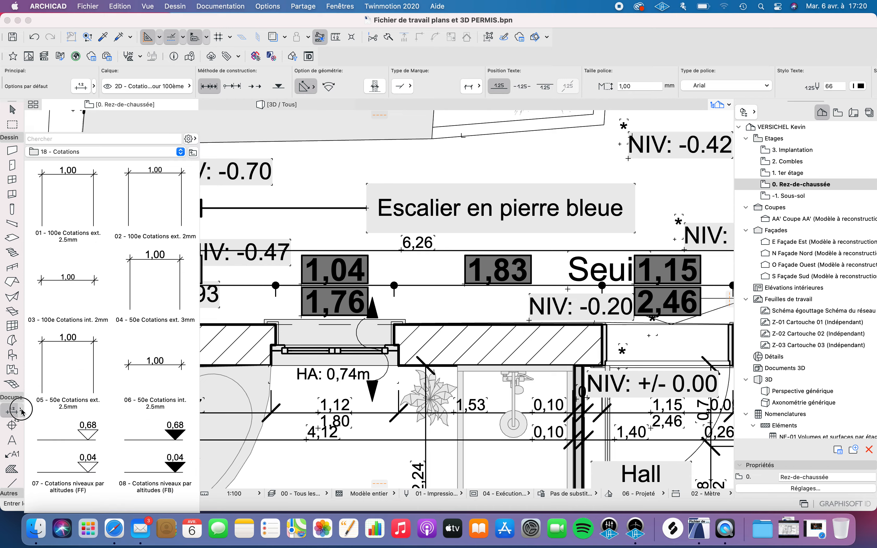
pyautogui.doubleClick(76, 284)
pyautogui.scroll(-5, 372, 383)
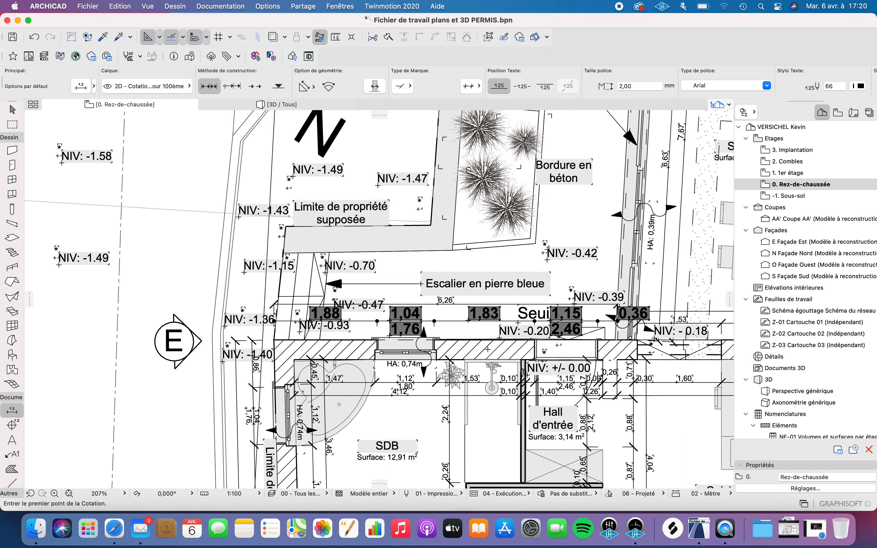
pyautogui.scroll(10, 373, 382)
pyautogui.scroll(8, 353, 221)
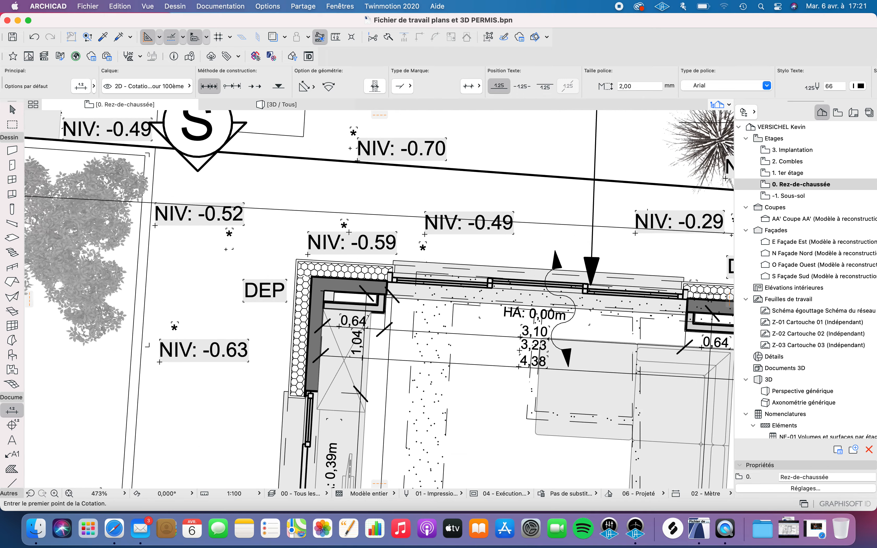
pyautogui.click(246, 289)
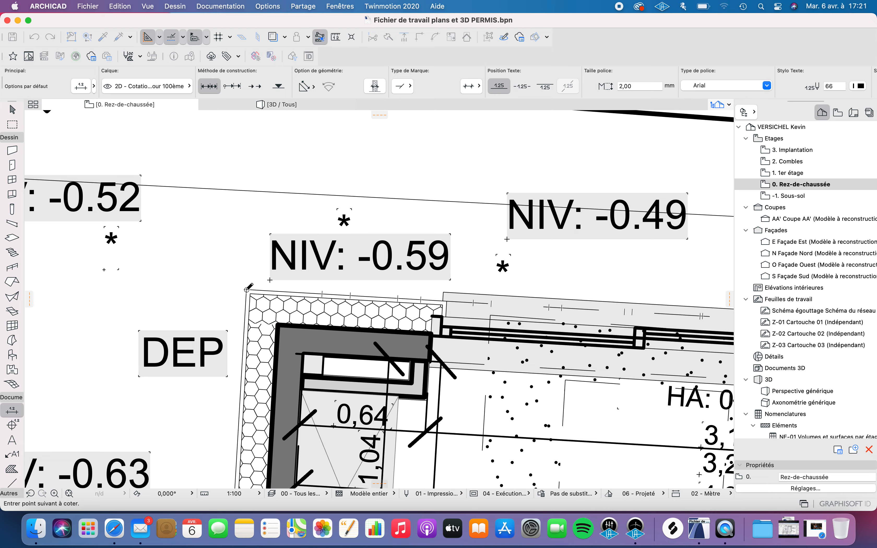
pyautogui.scroll(2, 453, 290)
pyautogui.click(444, 306)
pyautogui.scroll(-3, 458, 287)
pyautogui.hscroll(5, 471, 297)
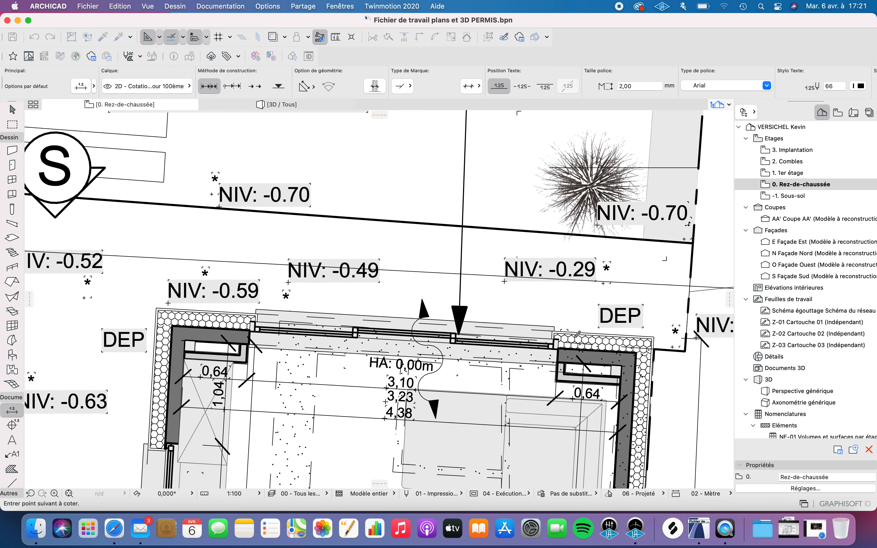
pyautogui.scroll(3, 548, 326)
pyautogui.scroll(-3, 529, 316)
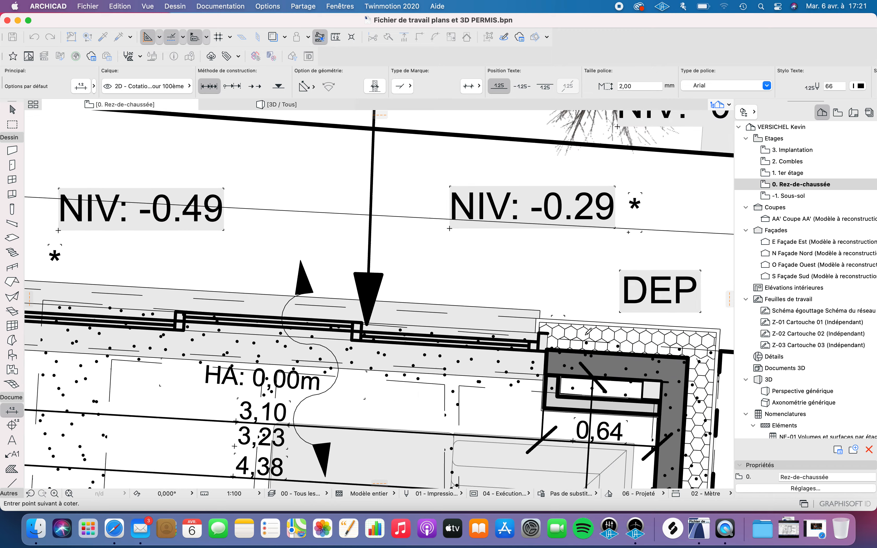
pyautogui.scroll(2, 581, 316)
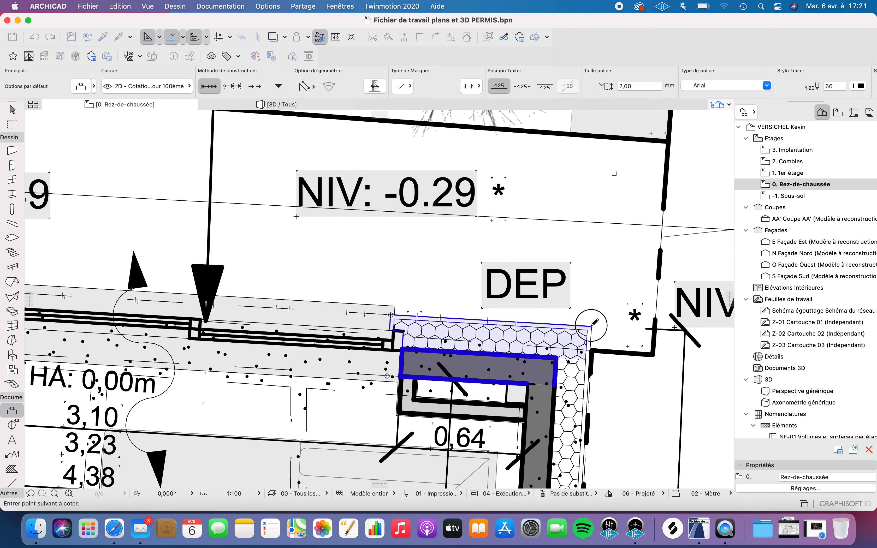
pyautogui.scroll(-3, 598, 291)
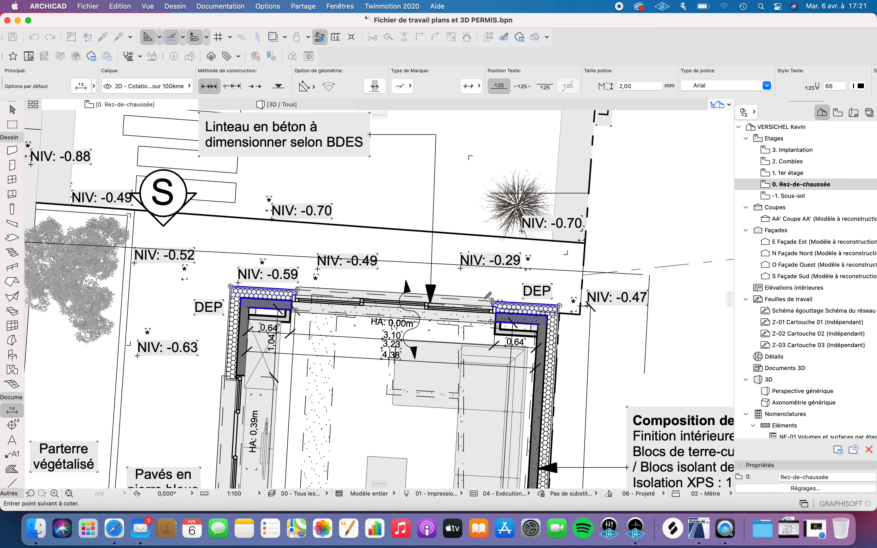
pyautogui.scroll(3, 499, 298)
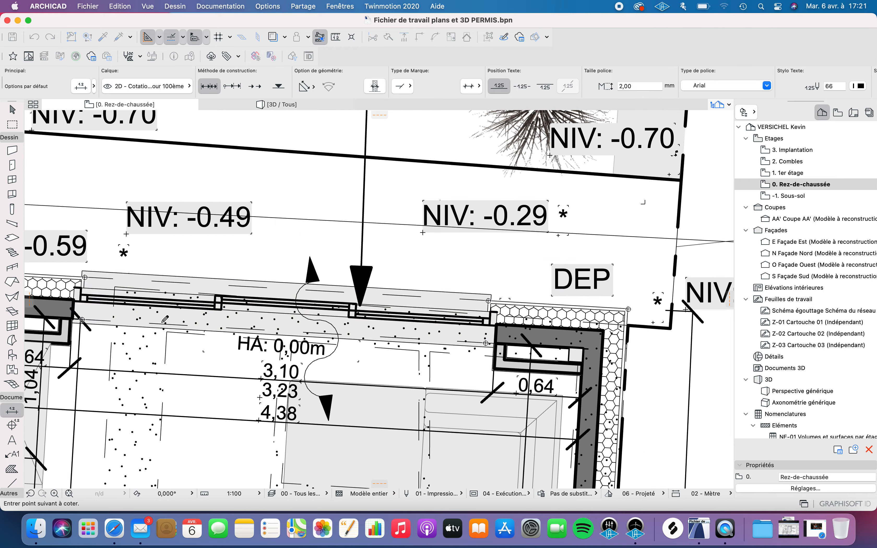
pyautogui.hscroll(-5, 377, 311)
pyautogui.hscroll(-3, 377, 309)
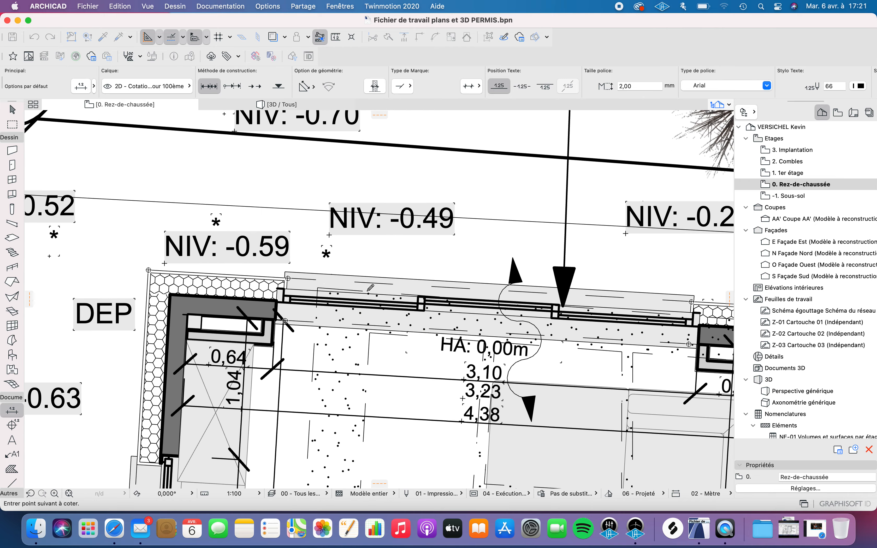
pyautogui.scroll(2, 196, 258)
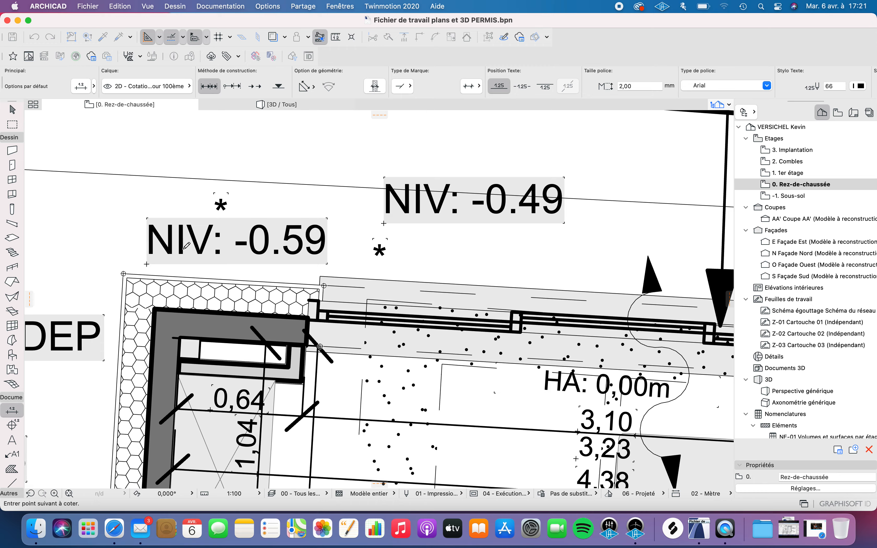
pyautogui.scroll(-5, 183, 269)
pyautogui.scroll(4, 284, 339)
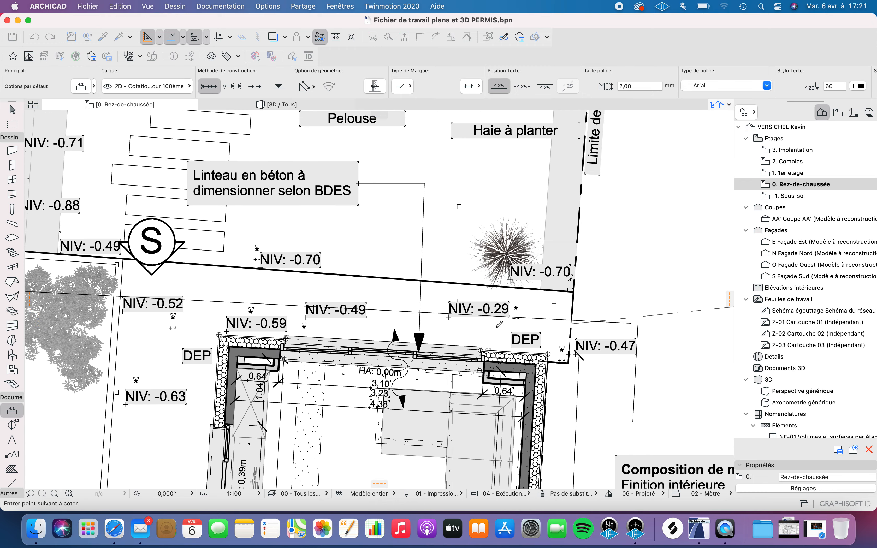
pyautogui.scroll(3, 474, 326)
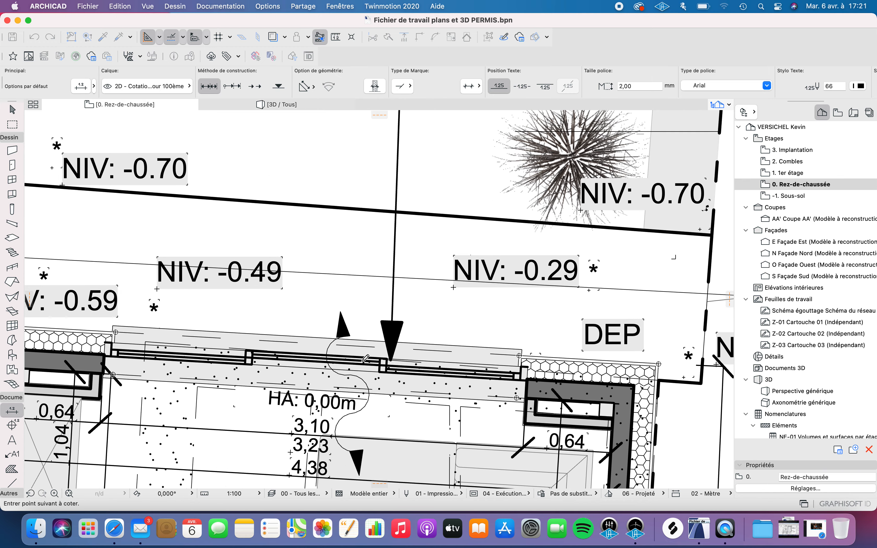
pyautogui.scroll(-3, 247, 306)
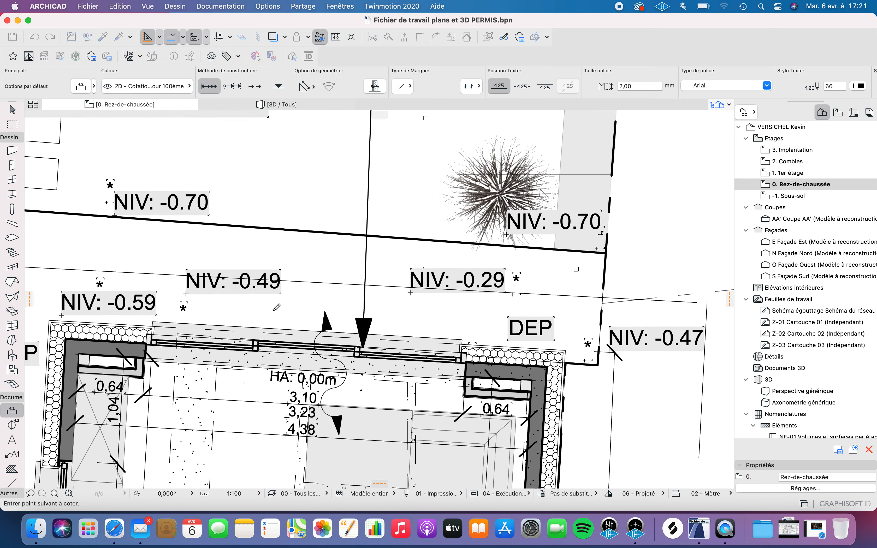
pyautogui.scroll(2, 387, 317)
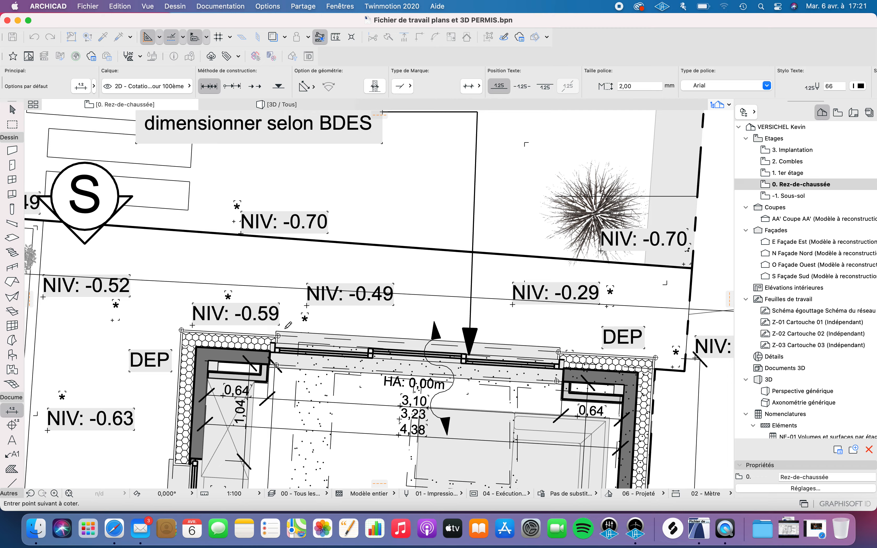
pyautogui.scroll(3, 283, 331)
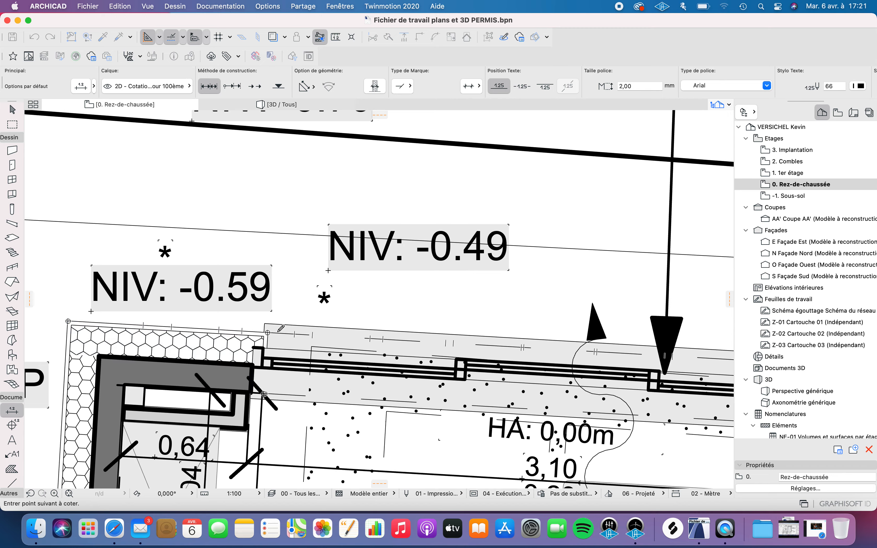
pyautogui.scroll(-3, 306, 329)
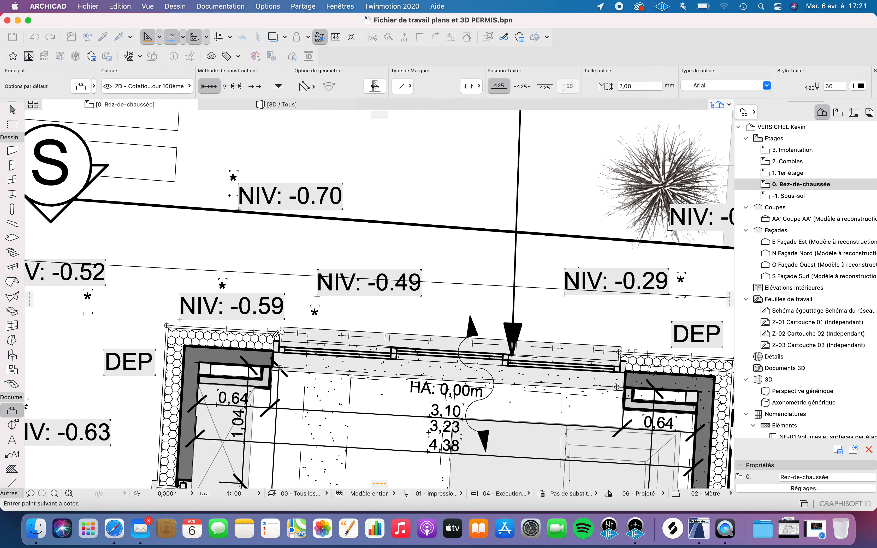
pyautogui.hscroll(5, 370, 342)
pyautogui.scroll(3, 370, 343)
pyautogui.doubleClick(392, 324)
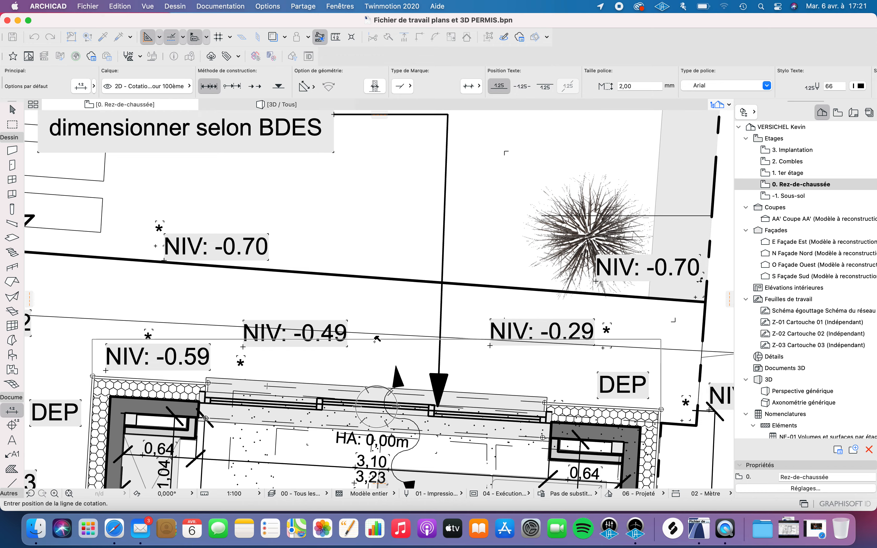
pyautogui.scroll(-3, 453, 350)
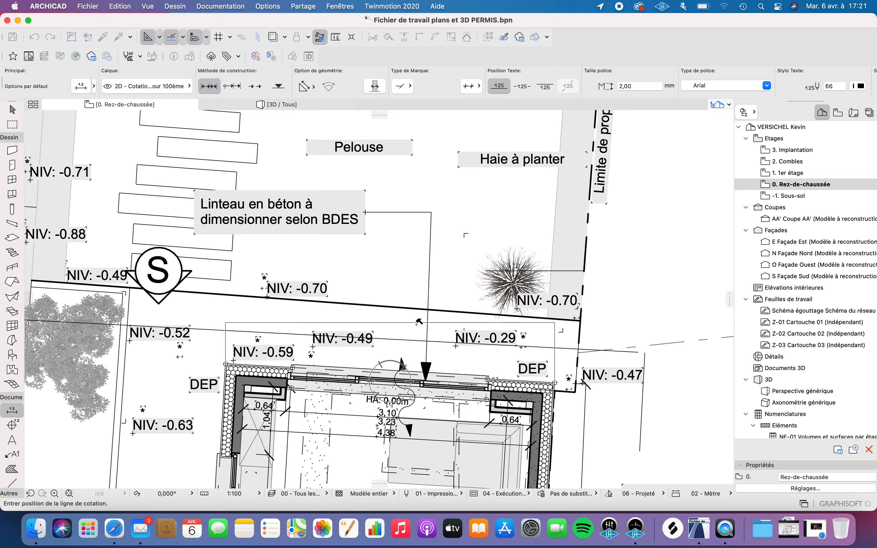
pyautogui.scroll(4, 399, 341)
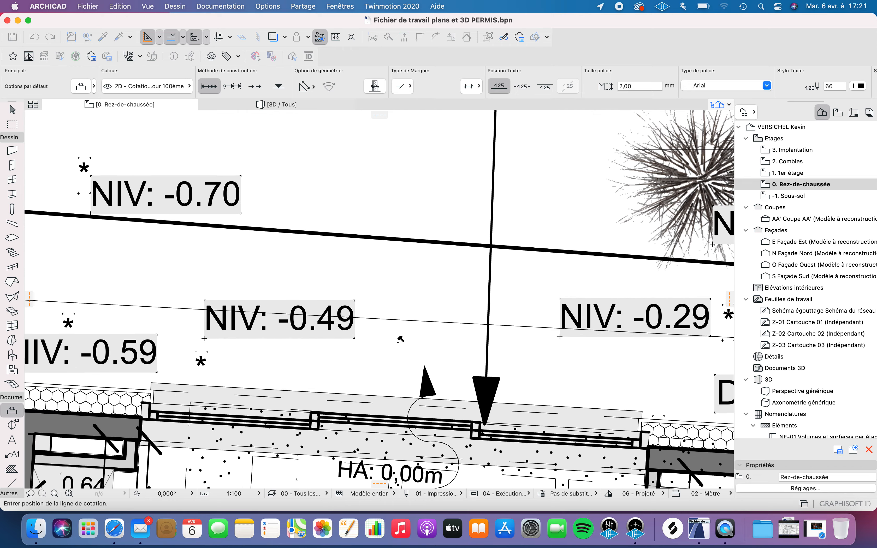
pyautogui.scroll(-4, 399, 341)
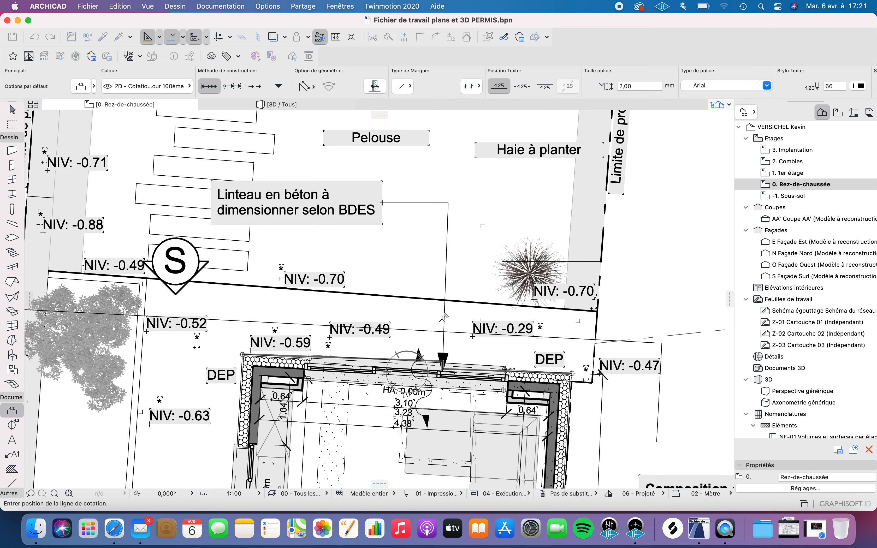
pyautogui.scroll(2, 443, 343)
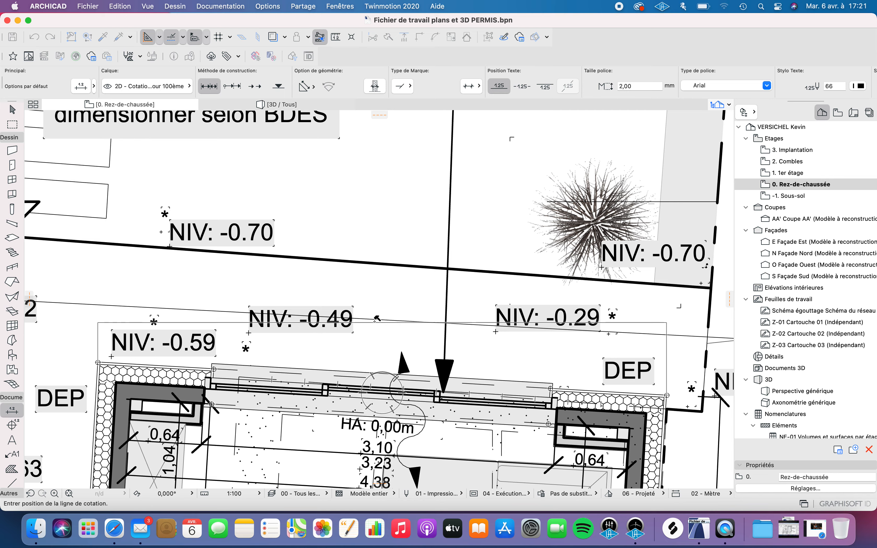
pyautogui.scroll(-2, 471, 284)
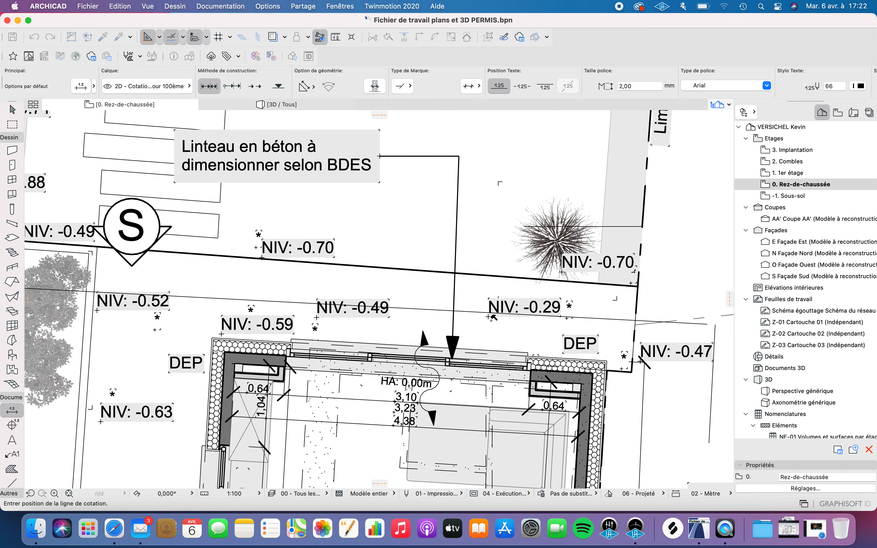
pyautogui.scroll(1, 455, 336)
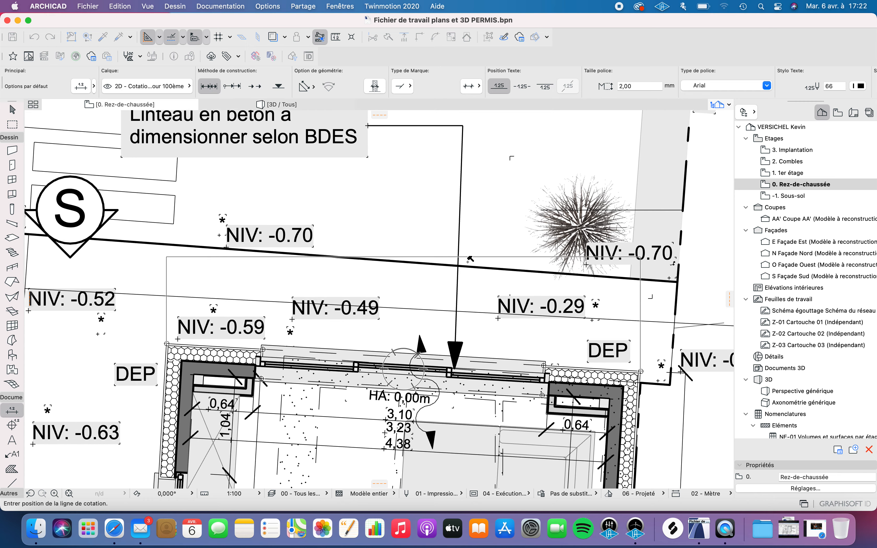
pyautogui.press('Escape')
pyautogui.press('Escape')
pyautogui.scroll(-3, 343, 346)
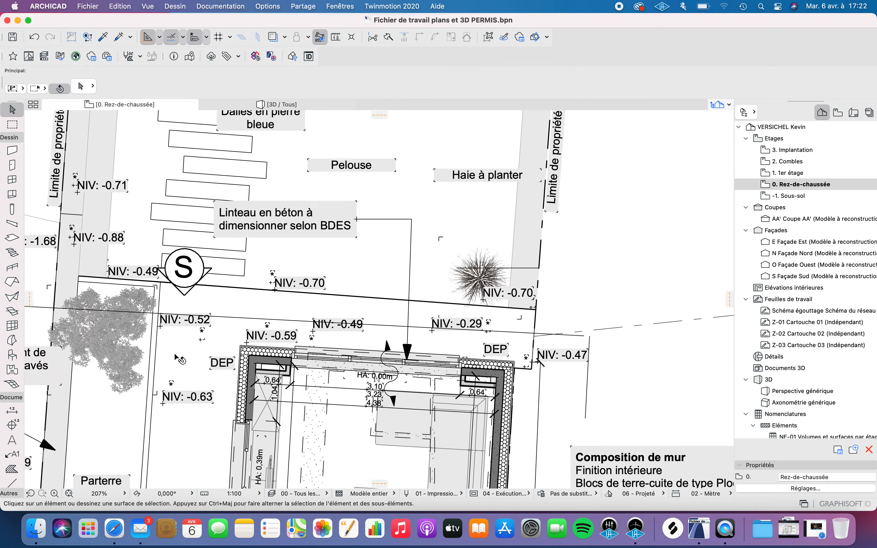
# Step: Begin a linear dimension chain at the insulated wall's outer left corner and add reference points at the adjoining window opening's left edge
pyautogui.click(12, 412)
pyautogui.scroll(5, 387, 350)
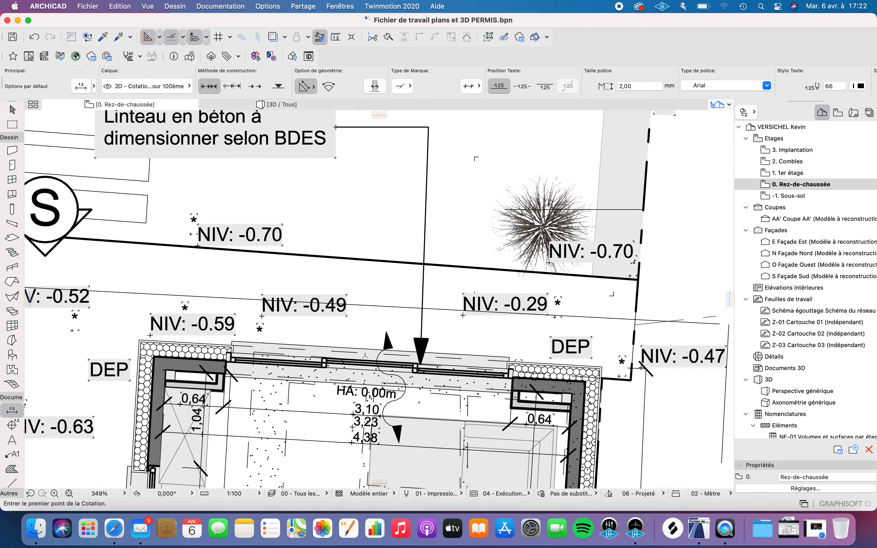
pyautogui.scroll(-3, 59, 340)
pyautogui.moveTo(61, 340); pyautogui.dragTo(171, 336, button='middle')
pyautogui.scroll(3, 146, 332)
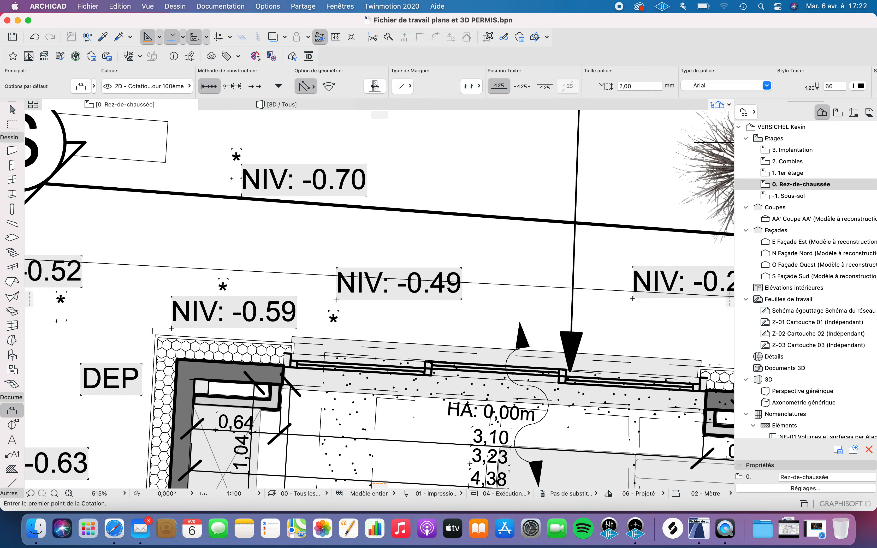
pyautogui.click(156, 334)
pyautogui.scroll(2, 288, 340)
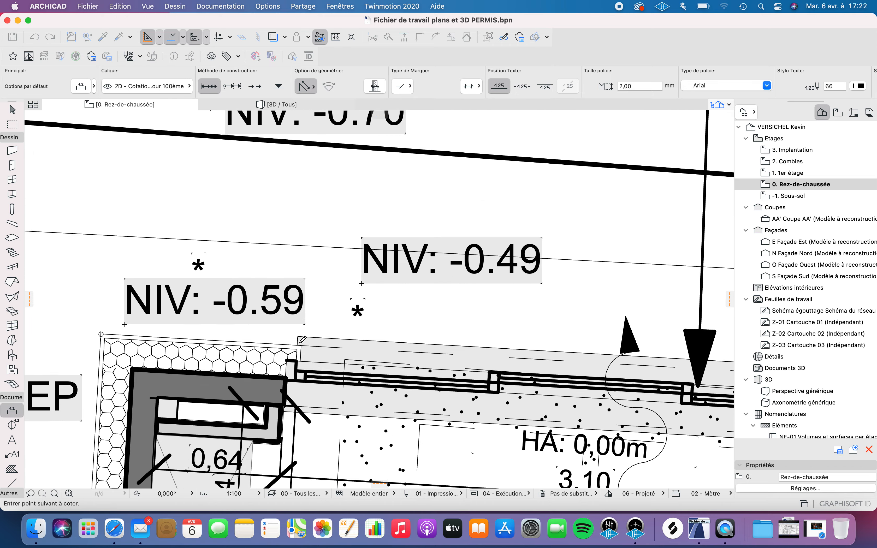
pyautogui.scroll(-5, 341, 295)
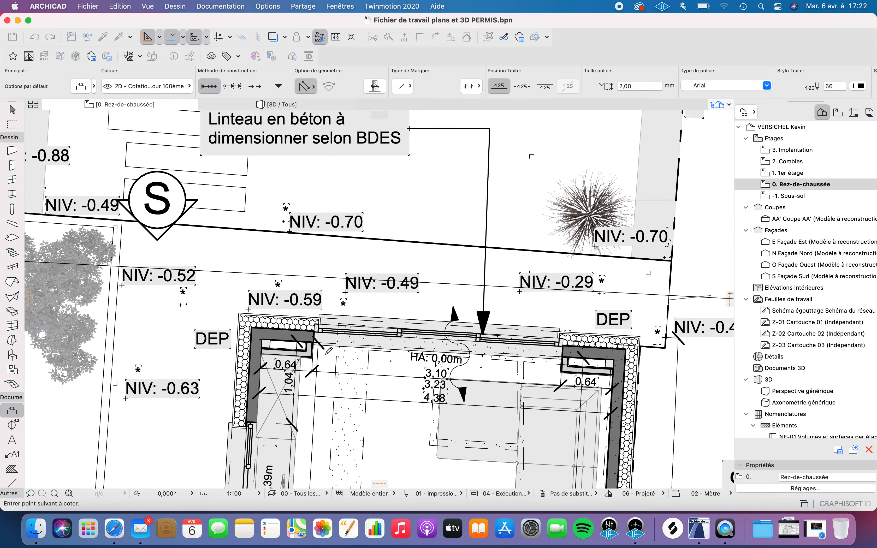
pyautogui.scroll(5, 329, 351)
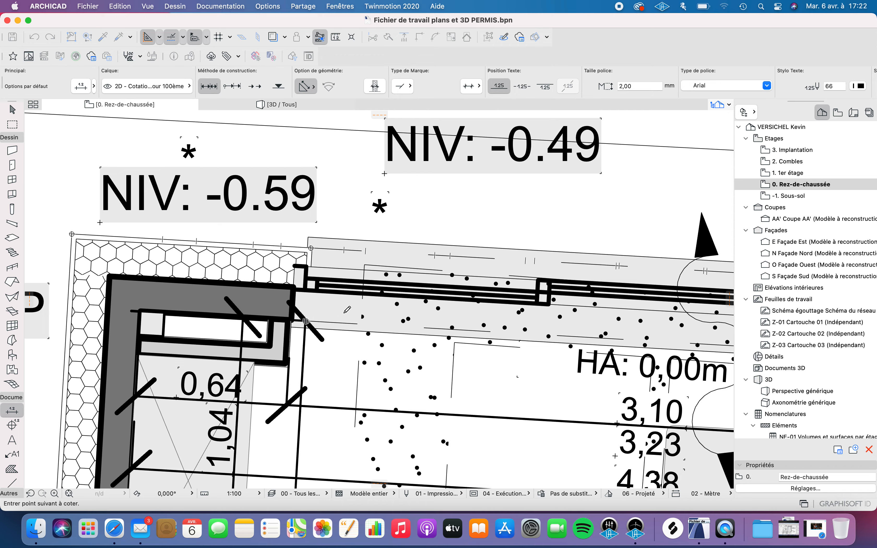
pyautogui.scroll(4, 300, 310)
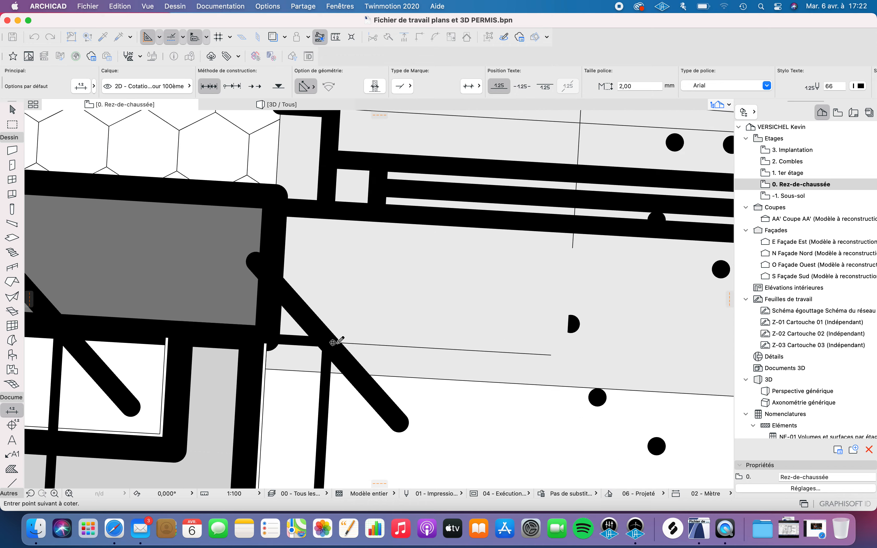
# Step: Add reference points at the window opening's right edge and the insulated wall's outer right corner, completing the point selection
pyautogui.scroll(-5, 339, 339)
pyautogui.hscroll(6, 551, 337)
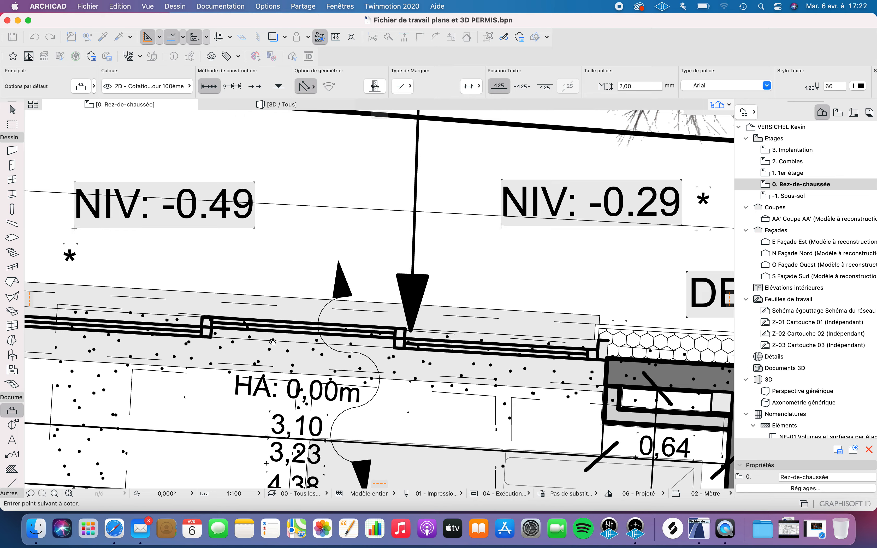
pyautogui.scroll(4, 502, 338)
pyautogui.click(489, 322)
pyautogui.scroll(-5, 491, 319)
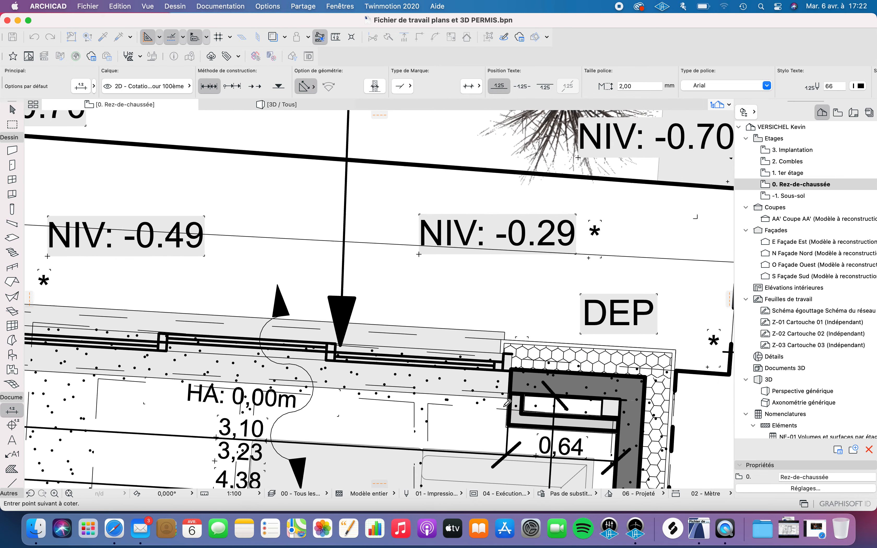
pyautogui.scroll(5, 475, 330)
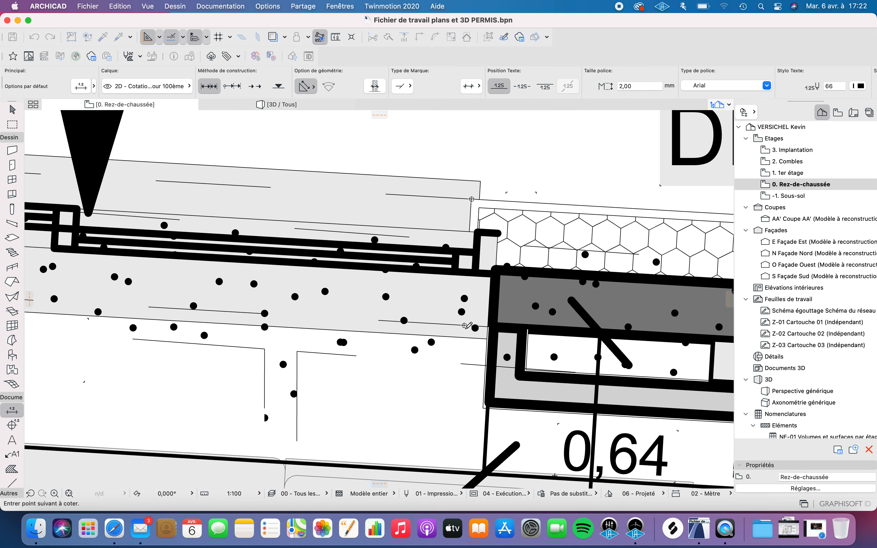
pyautogui.scroll(-5, 468, 324)
pyautogui.scroll(5, 519, 304)
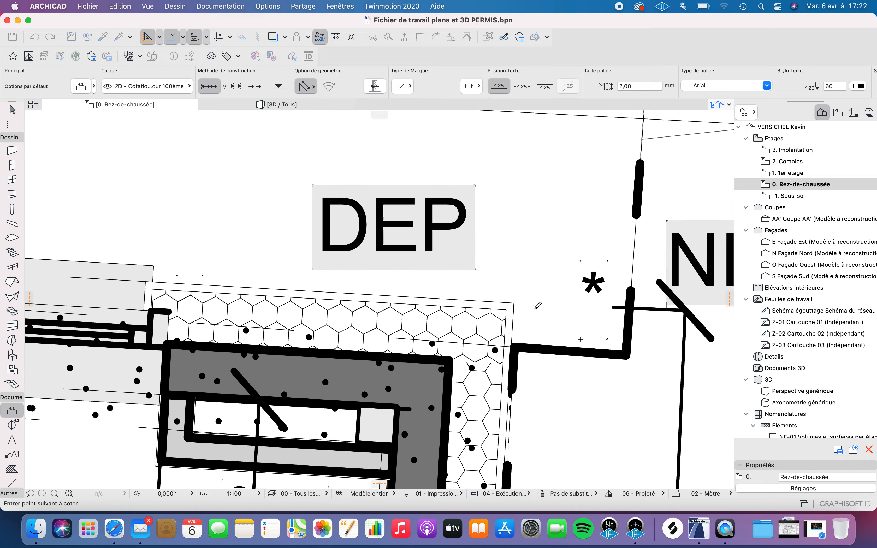
pyautogui.scroll(-5, 518, 298)
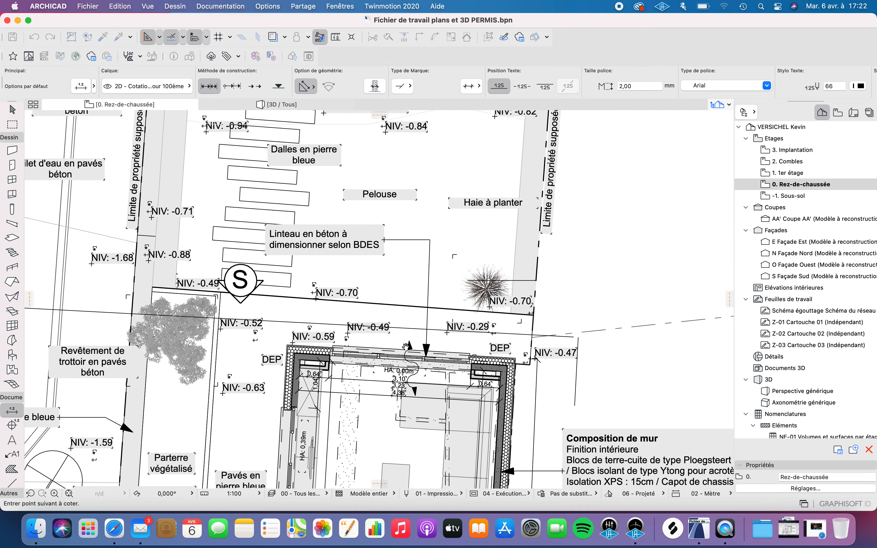
pyautogui.scroll(3, 413, 363)
pyautogui.doubleClick(410, 299)
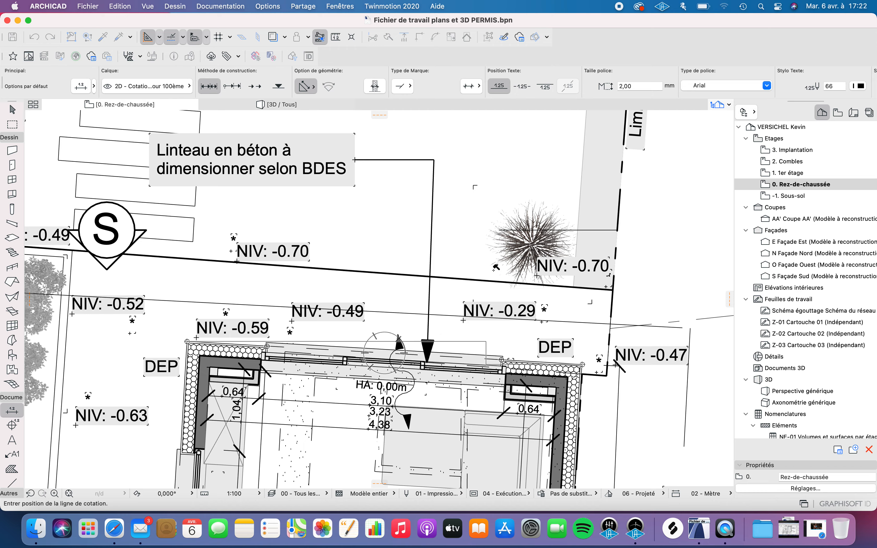
# Step: Place the overall exterior dimension line parallel to the window wall, just outside it between the DEP and NIV: -0.29 labels
pyautogui.scroll(-2, 499, 250)
pyautogui.scroll(-4, 361, 435)
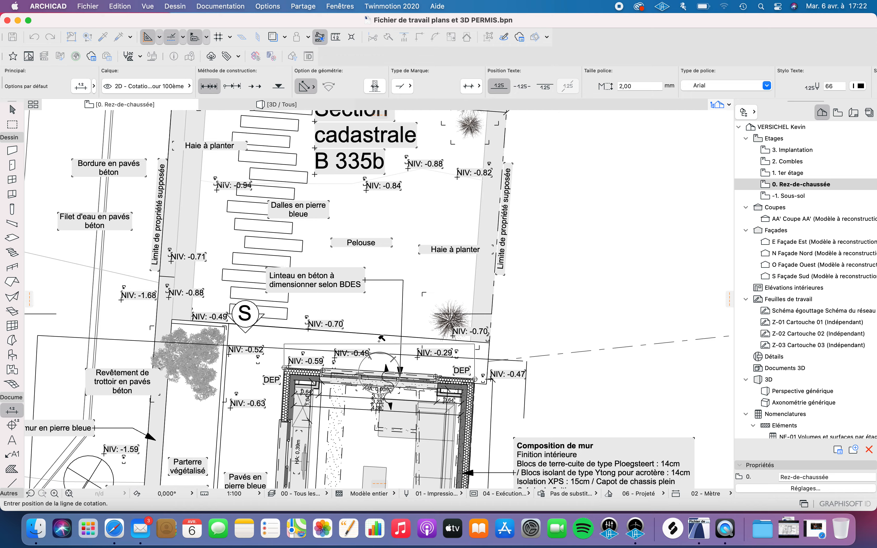
pyautogui.scroll(3, 383, 362)
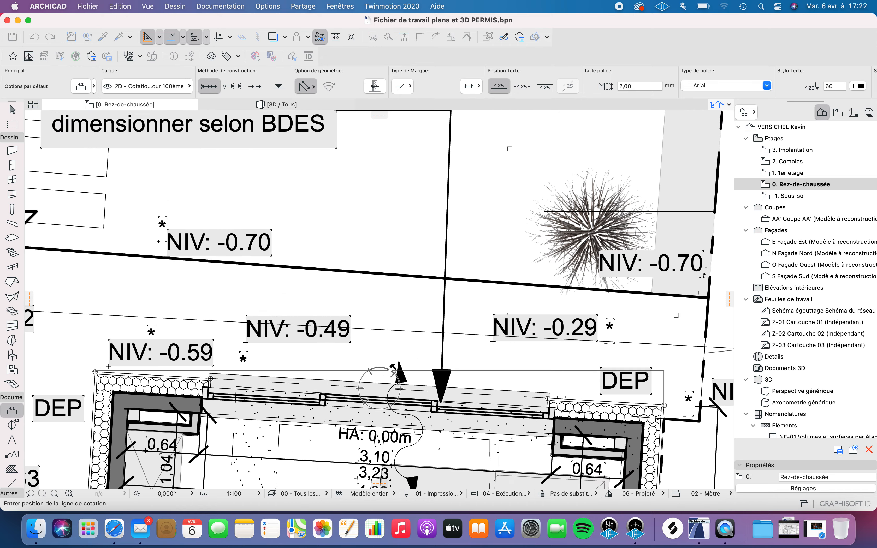
pyautogui.scroll(-3, 428, 344)
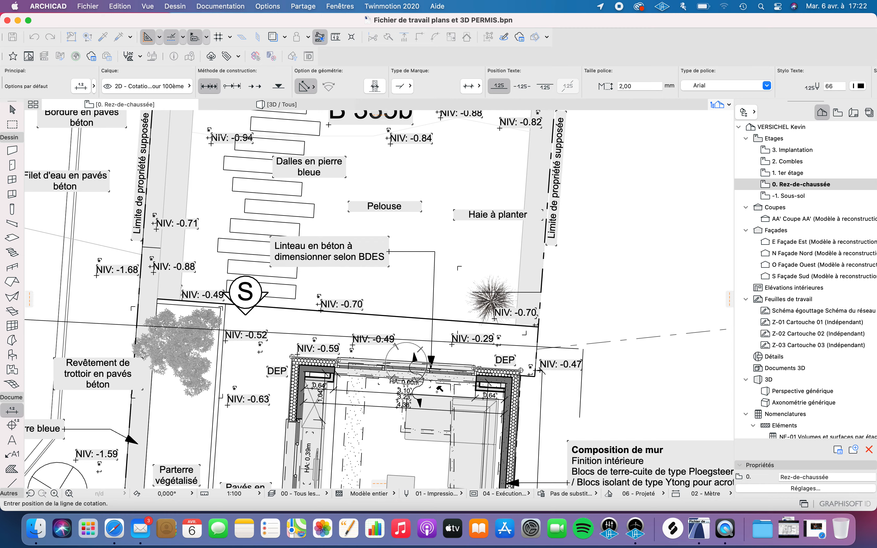
pyautogui.scroll(3, 438, 380)
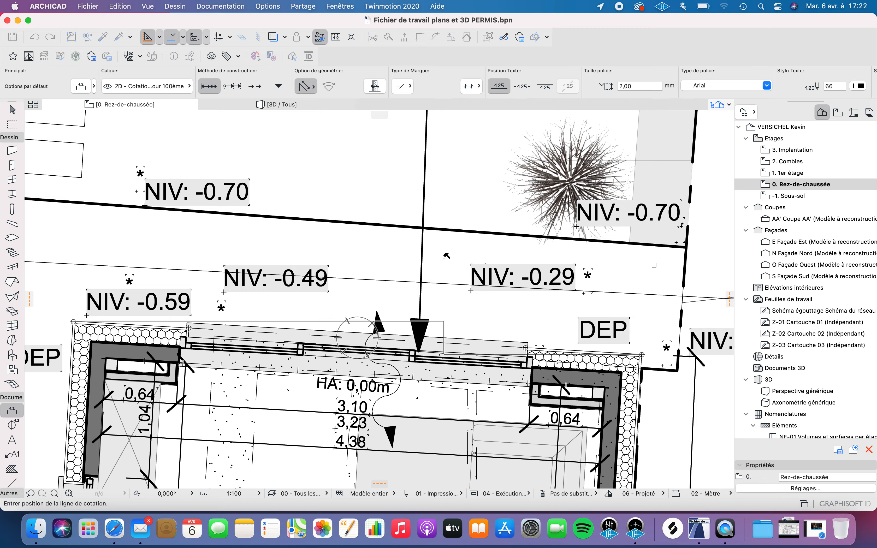
pyautogui.scroll(-2, 446, 256)
pyautogui.scroll(3, 602, 319)
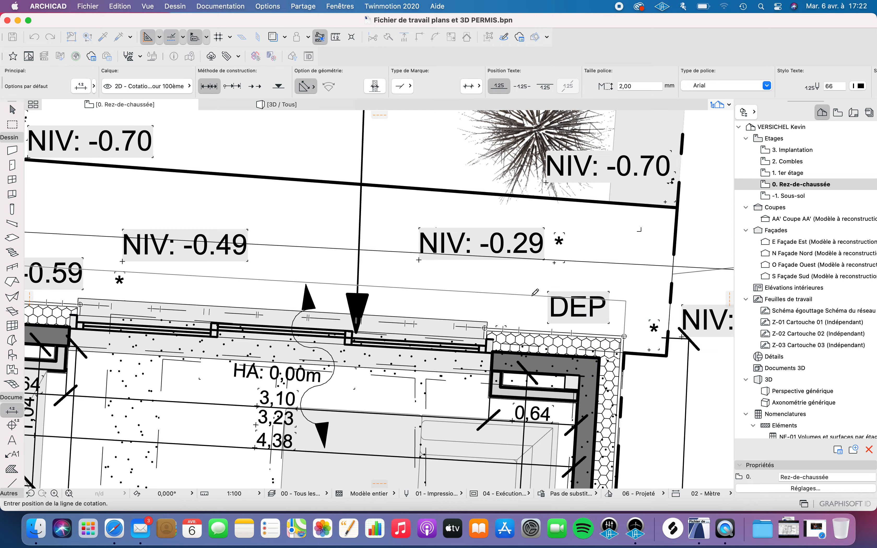
pyautogui.scroll(-3, 534, 292)
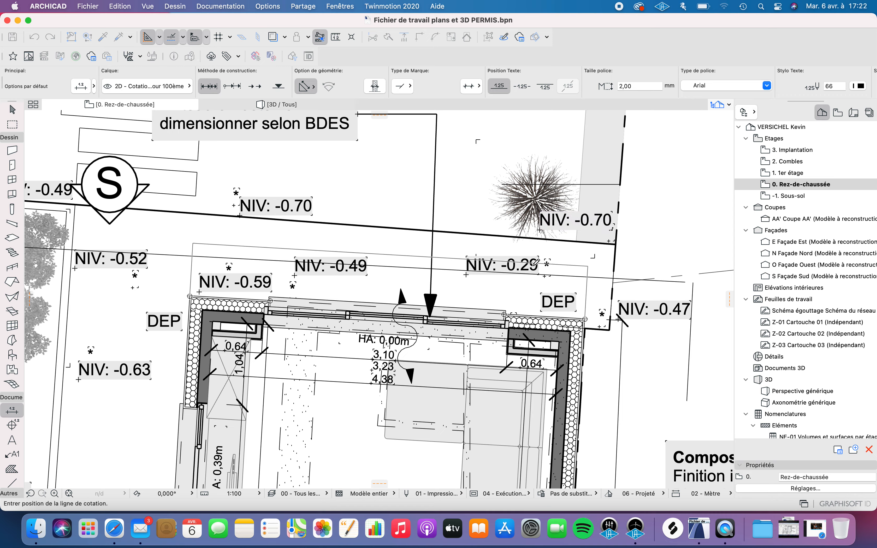
pyautogui.click(535, 284)
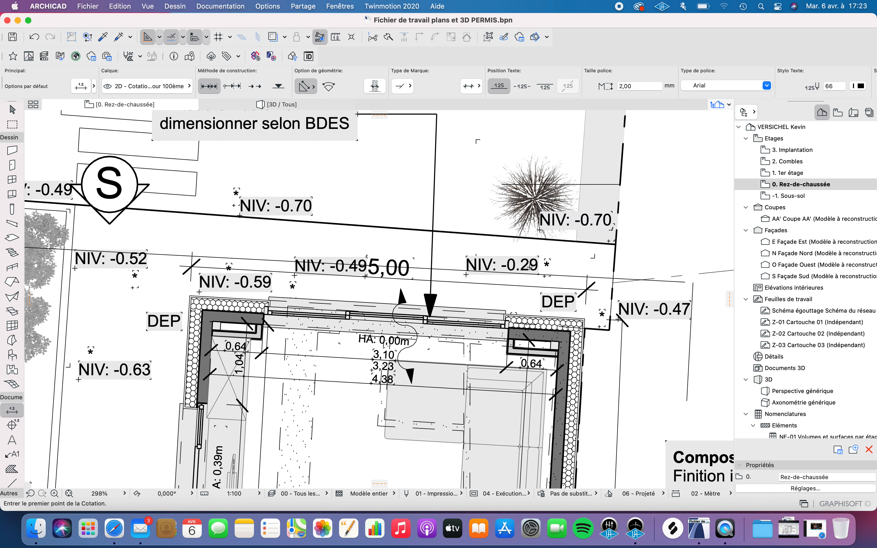
# Step: Leave the dimension command and delete the exterior dimension chain running past the Seuil label along the hatched wall
pyautogui.scroll(-10, 389, 269)
pyautogui.scroll(10, 352, 346)
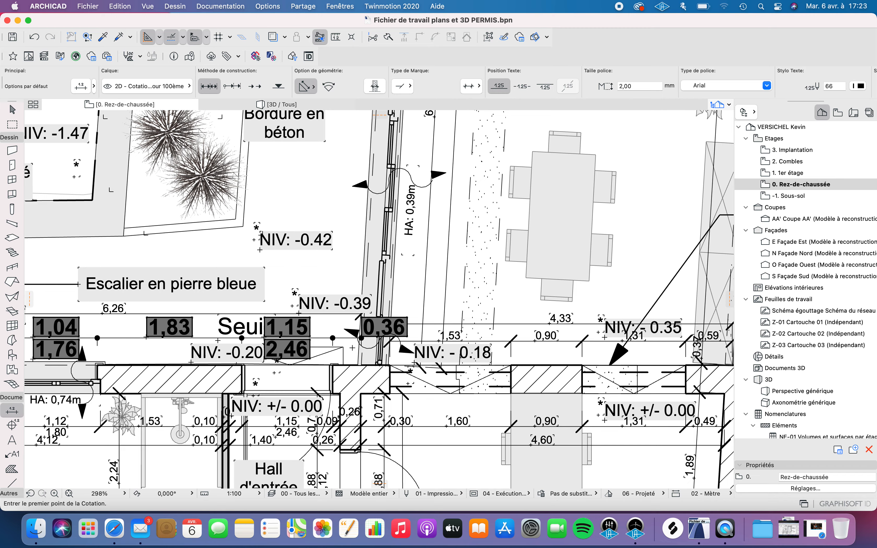
pyautogui.scroll(3, 355, 351)
pyautogui.press('Escape')
pyautogui.click(341, 331)
pyautogui.press('Delete')
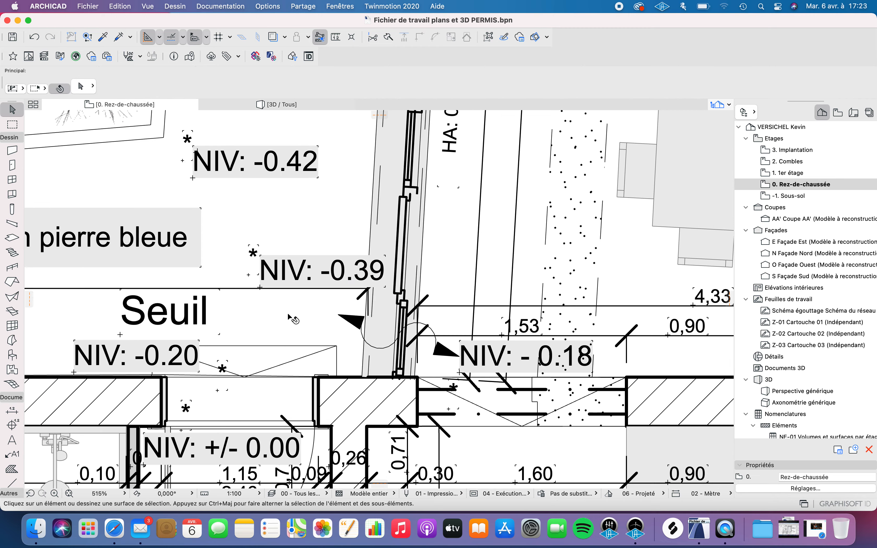
# Step: Start a new linear dimension at the lower outer end of the glazed side facade, where it meets the hatched wall
pyautogui.scroll(-10, 234, 296)
pyautogui.click(12, 410)
pyautogui.scroll(8, 323, 224)
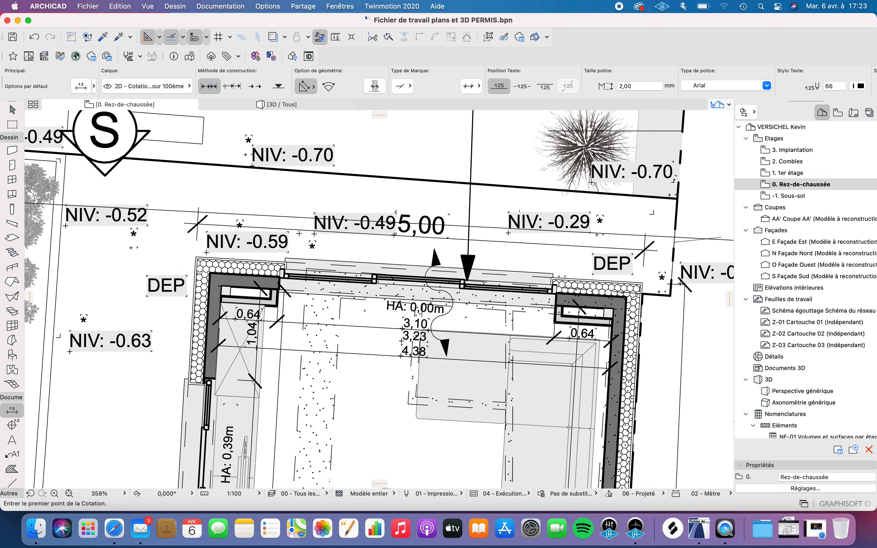
pyautogui.scroll(-8, 303, 225)
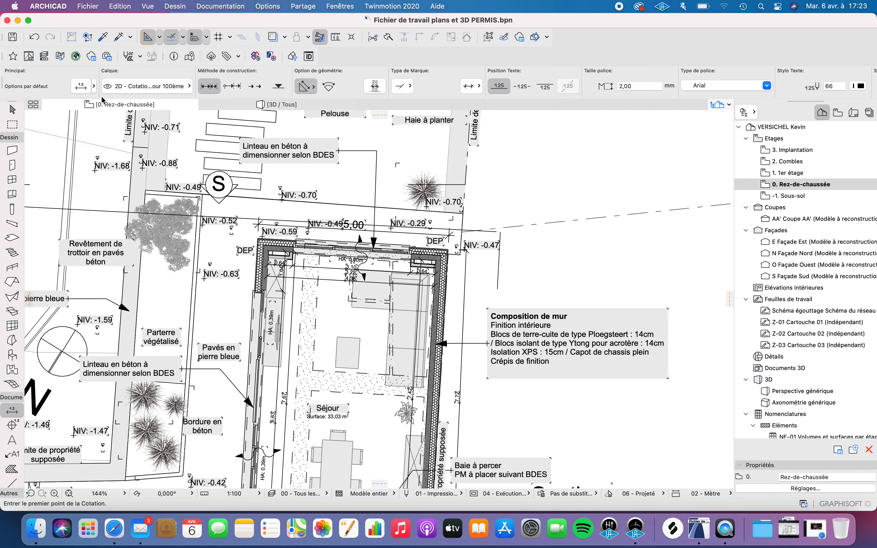
pyautogui.scroll(-5, 235, 349)
pyautogui.moveTo(249, 452); pyautogui.dragTo(323, 382, button='middle')
pyautogui.scroll(15, 314, 381)
pyautogui.scroll(8, 303, 419)
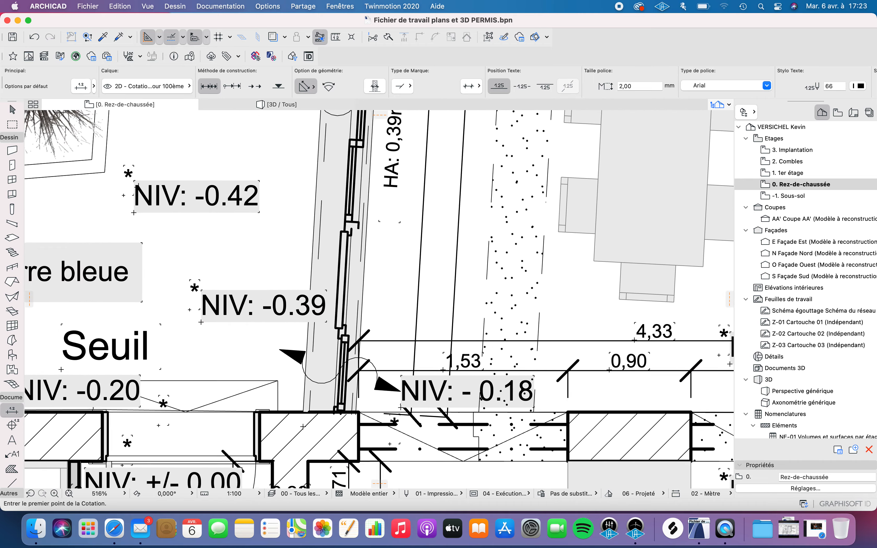
pyautogui.click(318, 394)
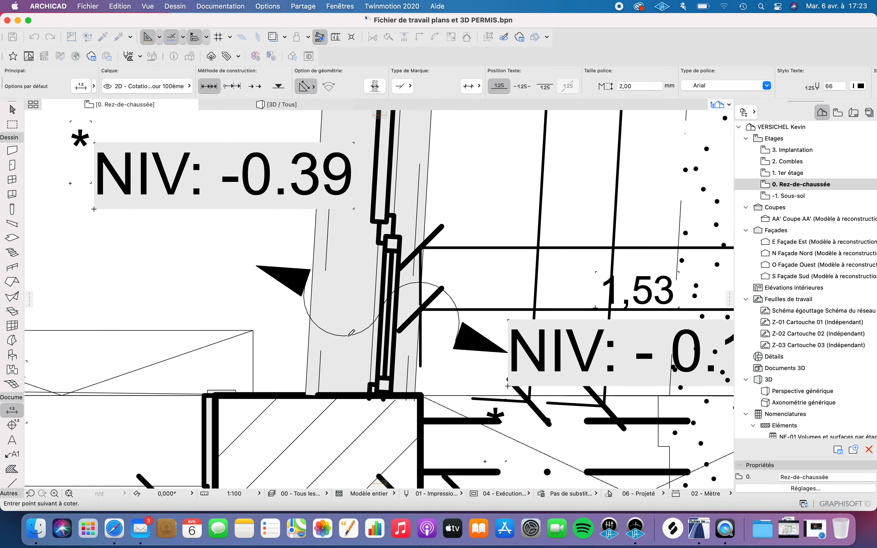
# Step: Add reference points at the lower end of the insulated side wall and its outer upper corner, completing the point selection
pyautogui.scroll(-10, 352, 333)
pyautogui.moveTo(362, 217); pyautogui.dragTo(351, 448, button='middle')
pyautogui.moveTo(369, 256); pyautogui.dragTo(344, 405, button='middle')
pyautogui.scroll(8, 315, 298)
pyautogui.click(326, 309)
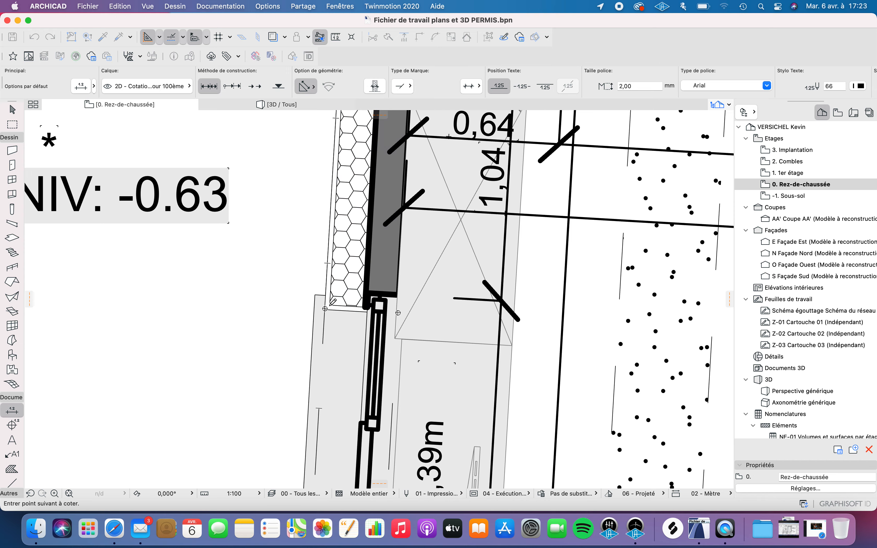
pyautogui.scroll(4, 390, 301)
pyautogui.scroll(-10, 417, 324)
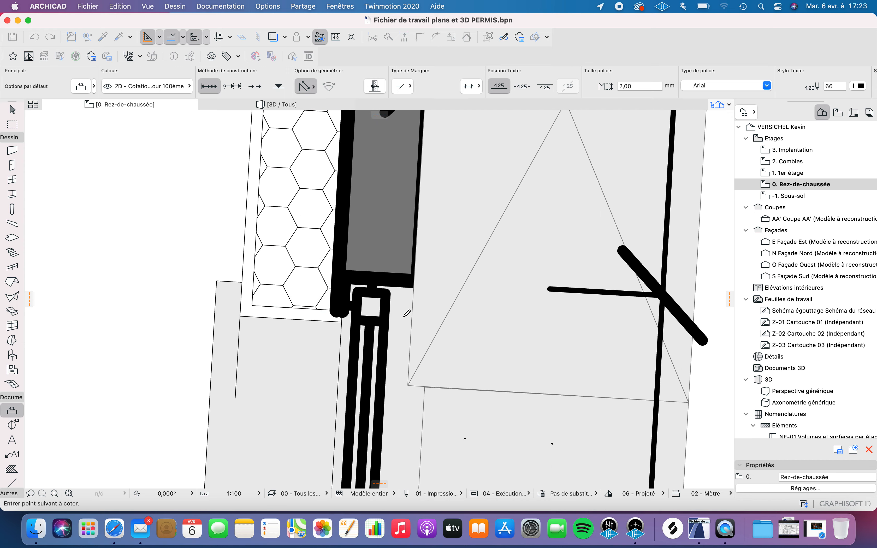
pyautogui.scroll(8, 366, 256)
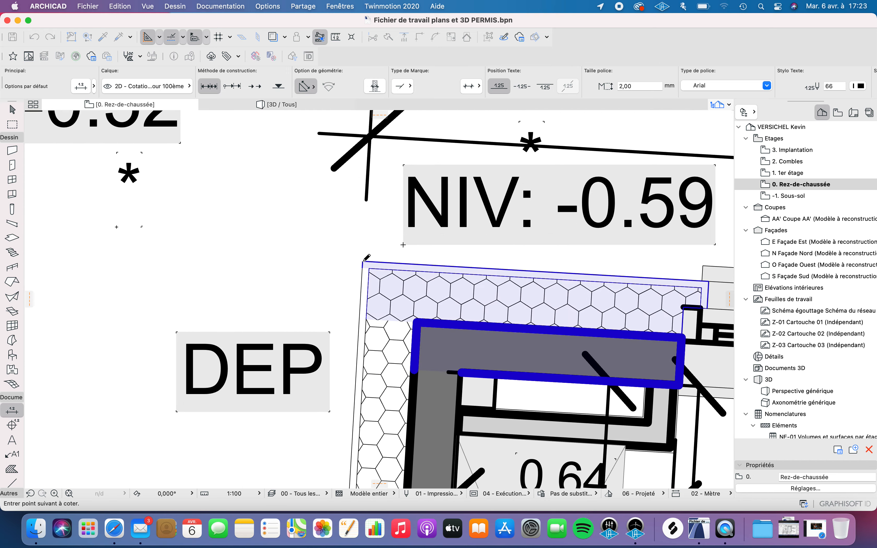
pyautogui.scroll(-10, 377, 253)
pyautogui.scroll(-5, 402, 315)
pyautogui.hscroll(-3, 401, 315)
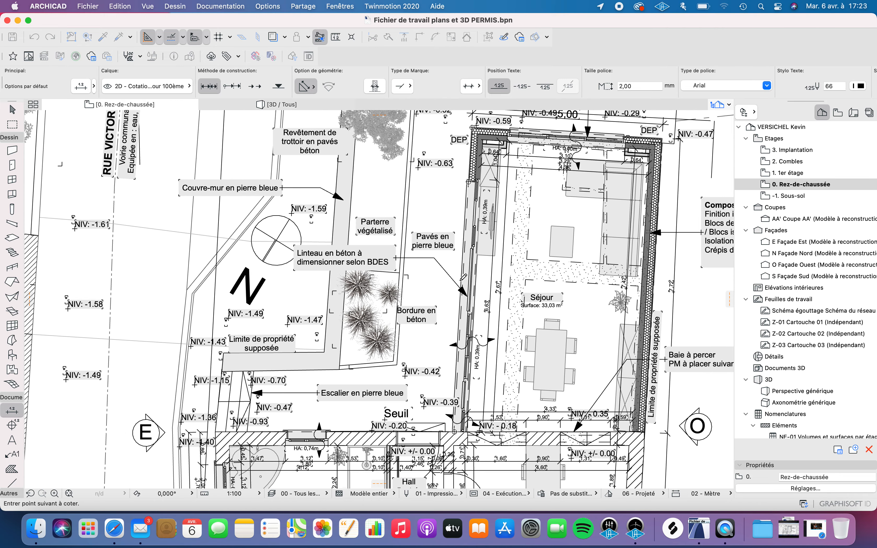
pyautogui.doubleClick(440, 293)
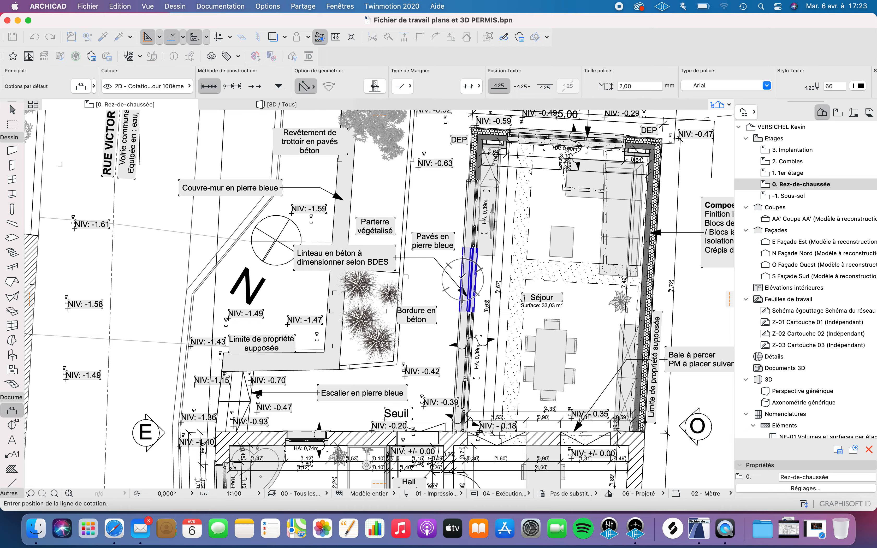
# Step: Place the overall dimension line parallel to the glazed side facade, outside it beside the Pavés en pierre bleue label
pyautogui.scroll(10, 468, 287)
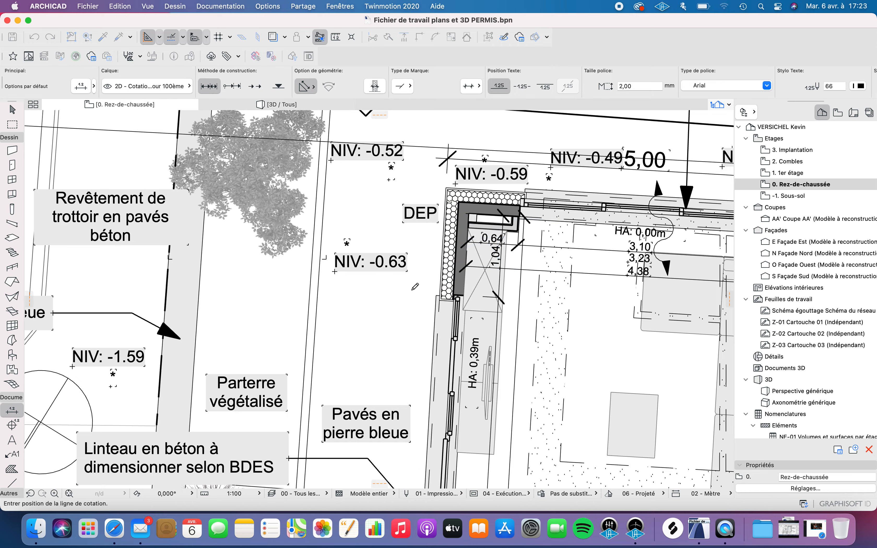
pyautogui.scroll(-5, 415, 287)
pyautogui.moveTo(408, 308); pyautogui.dragTo(419, 233, button='middle')
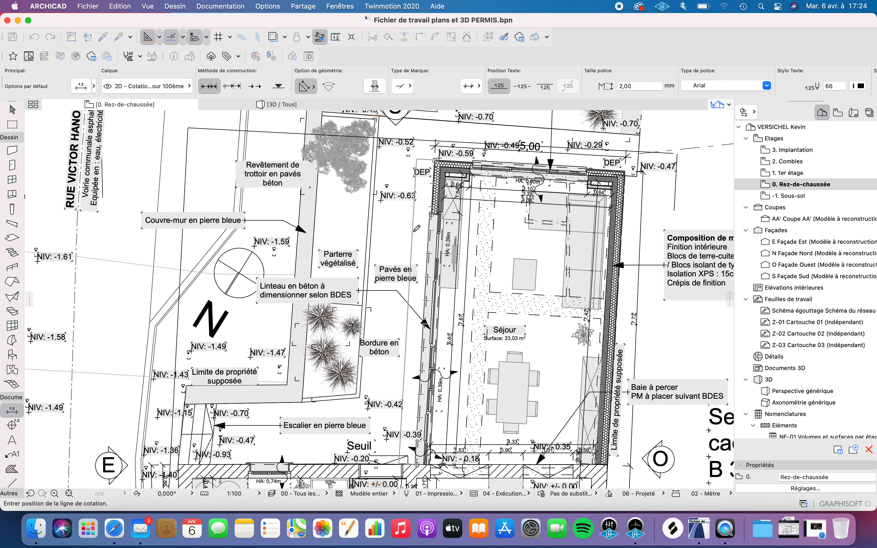
pyautogui.click(417, 234)
pyautogui.scroll(3, 411, 311)
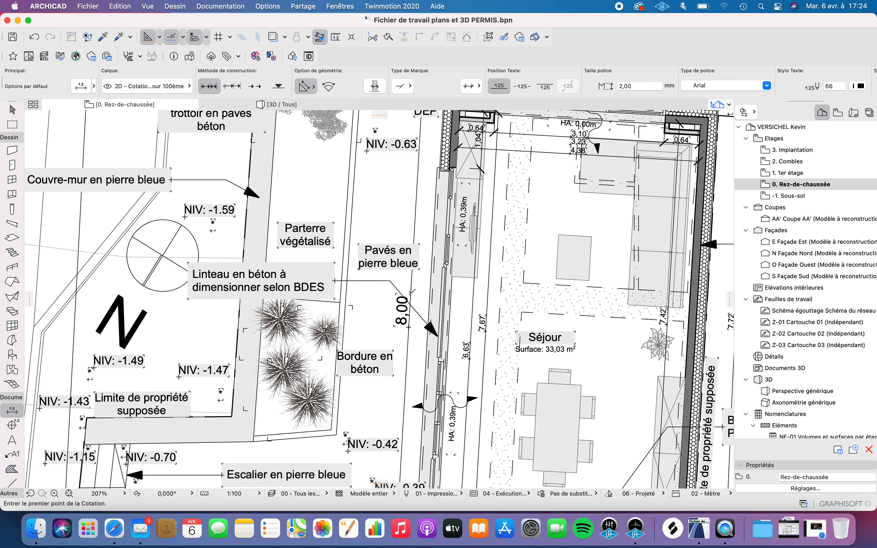
pyautogui.scroll(-6, 414, 322)
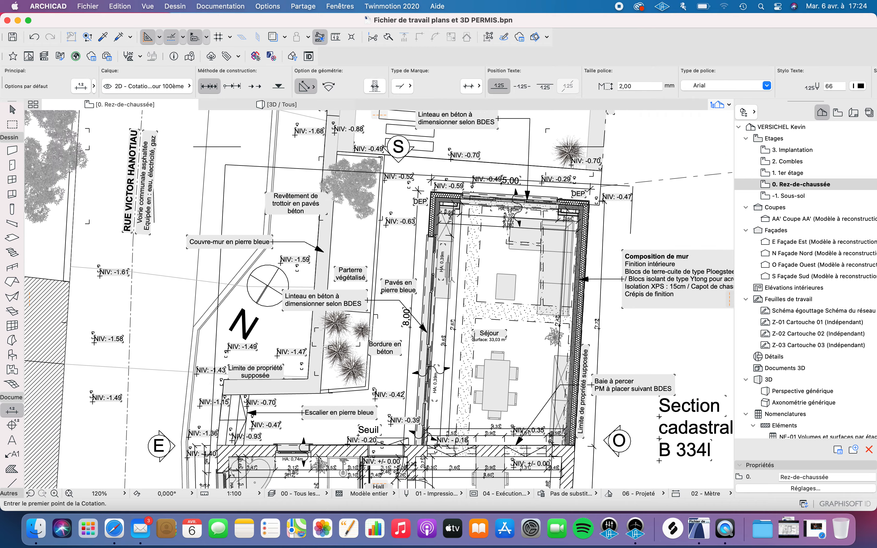
# Step: Leave the linear dimension command
pyautogui.scroll(4, 424, 236)
pyautogui.scroll(-2, 440, 261)
pyautogui.moveTo(488, 196); pyautogui.dragTo(476, 229, button='middle')
pyautogui.scroll(5, 477, 229)
pyautogui.scroll(-5, 552, 205)
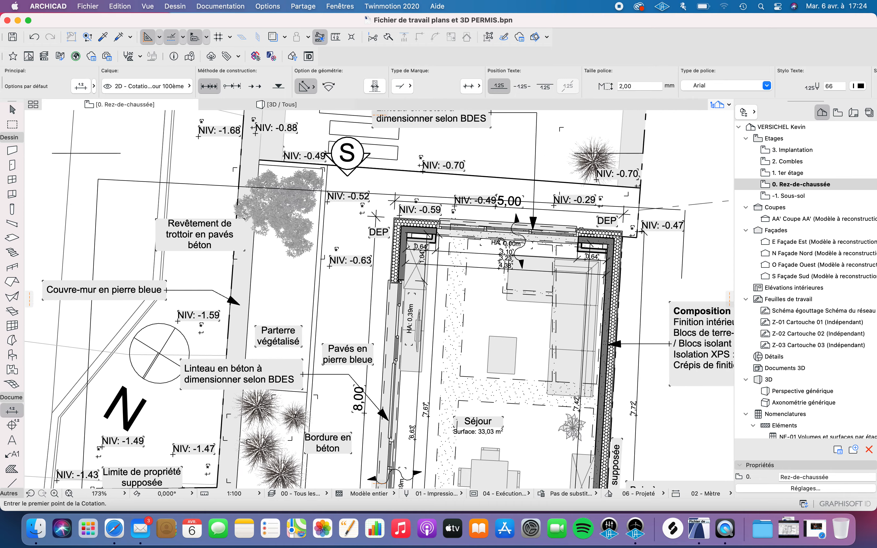
pyautogui.press('Escape')
# Step: Insert a dimension point into the short facade's overall dimension line, at the window jamb nearest the Composition de mur wall
pyautogui.scroll(3, 567, 224)
pyautogui.moveTo(530, 212); pyautogui.dragTo(496, 273, button='middle')
pyautogui.moveTo(391, 297); pyautogui.dragTo(441, 289, button='middle')
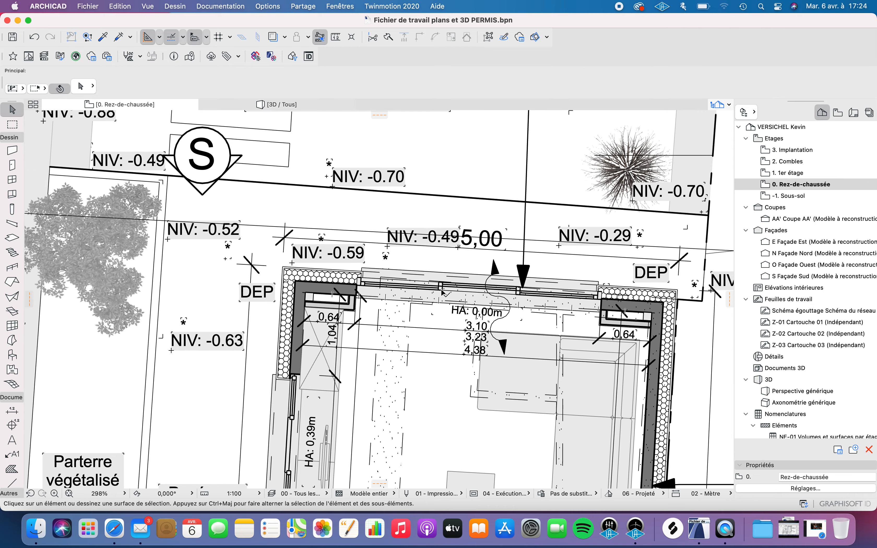
pyautogui.scroll(2, 620, 257)
pyautogui.click(609, 260)
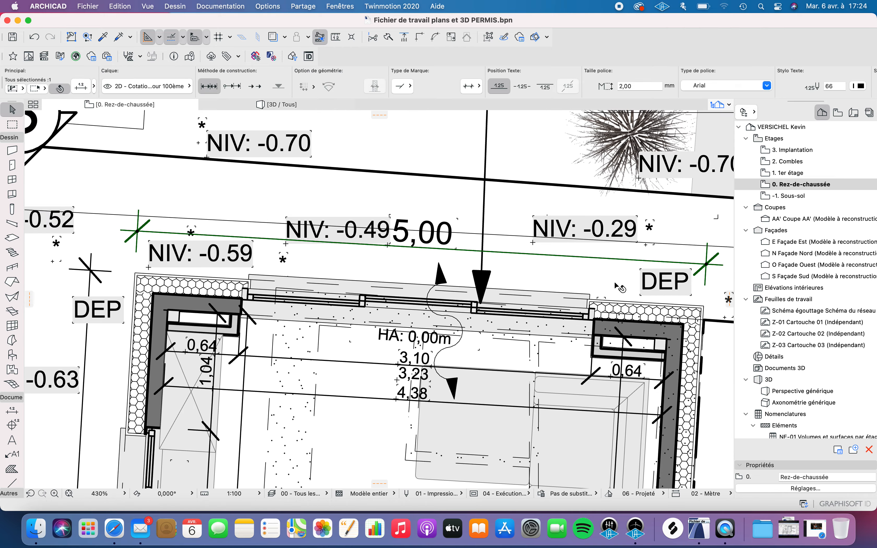
pyautogui.scroll(2, 610, 272)
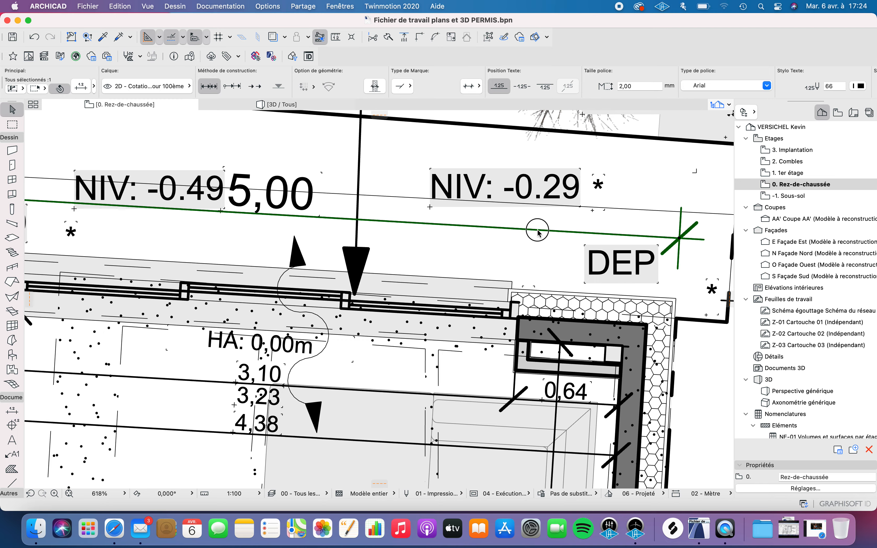
pyautogui.click(537, 229)
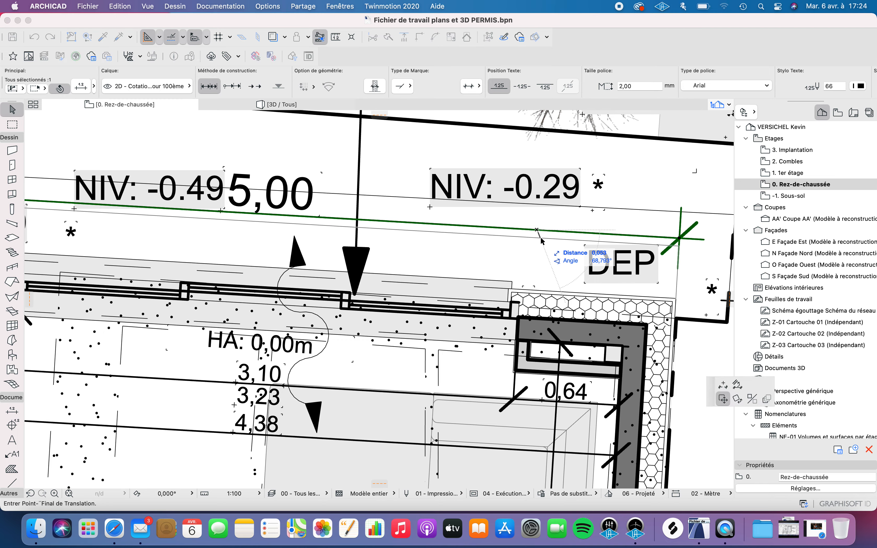
pyautogui.click(723, 384)
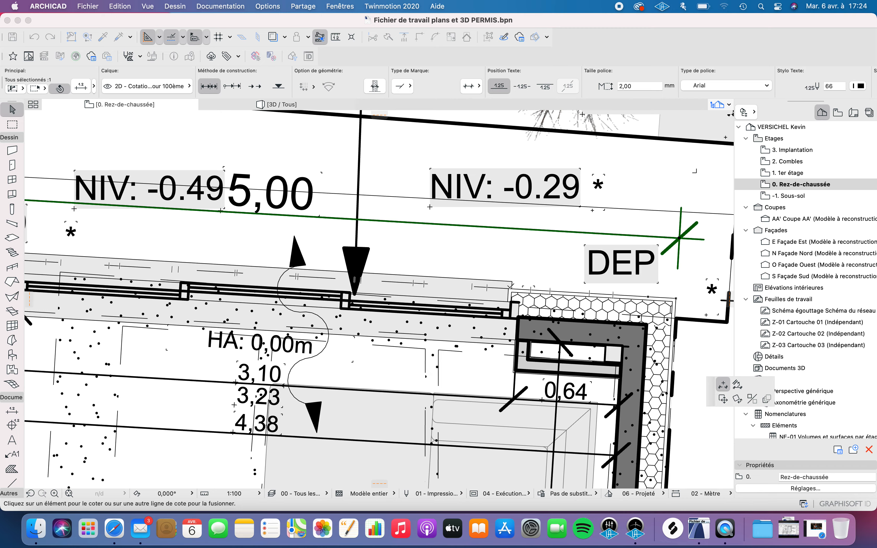
pyautogui.scroll(5, 514, 293)
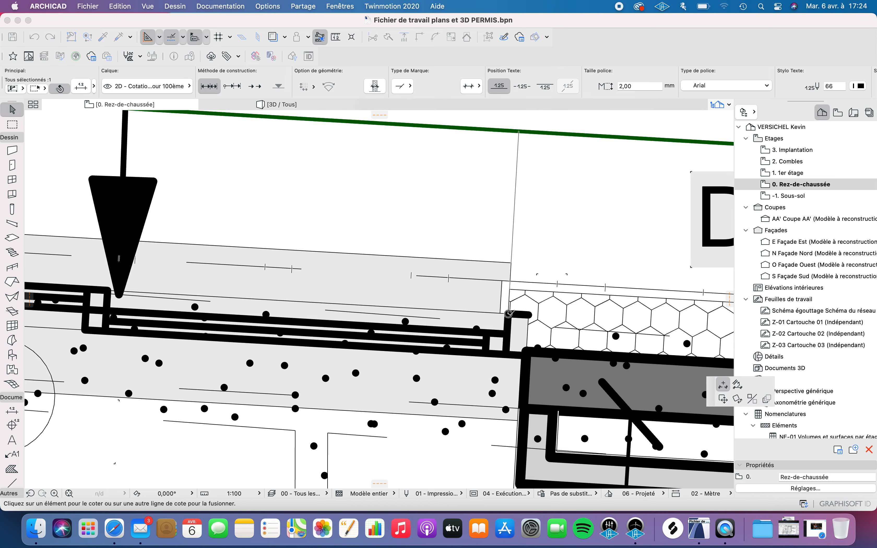
pyautogui.scroll(-6, 526, 355)
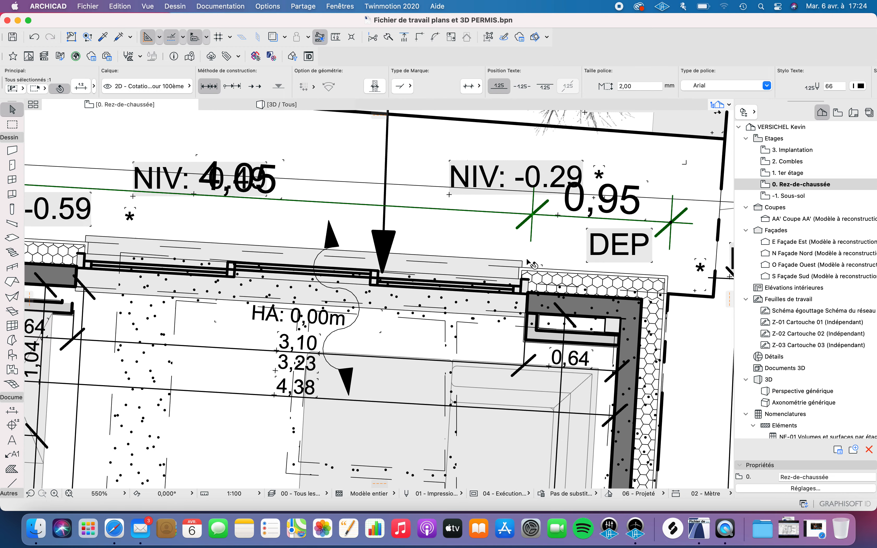
# Step: Insert another point into the same dimension line at the opposite window jamb, beside the corner shared with the glazed side facade
pyautogui.scroll(6, 443, 231)
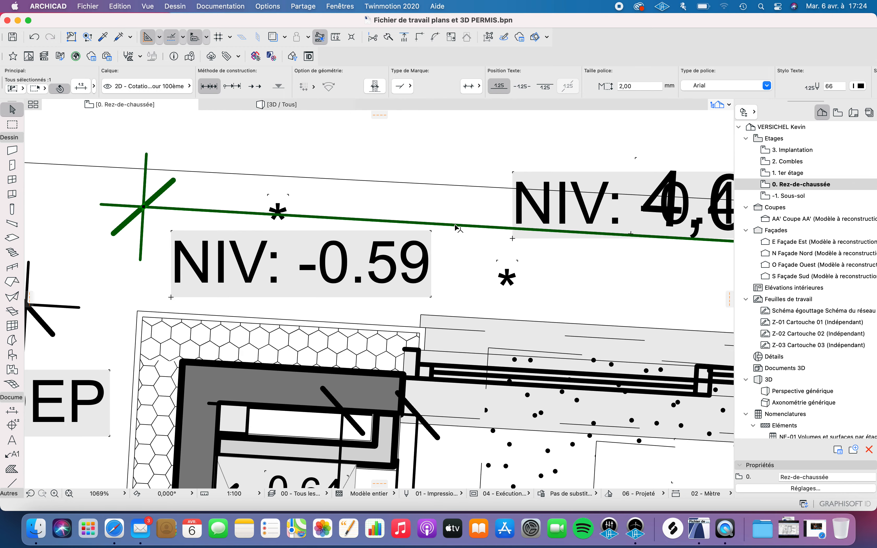
pyautogui.click(456, 226)
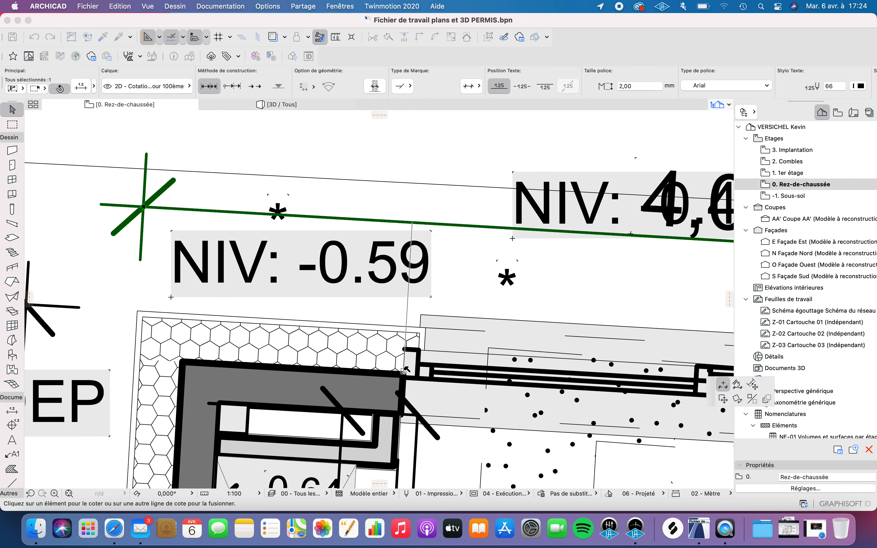
pyautogui.click(403, 374)
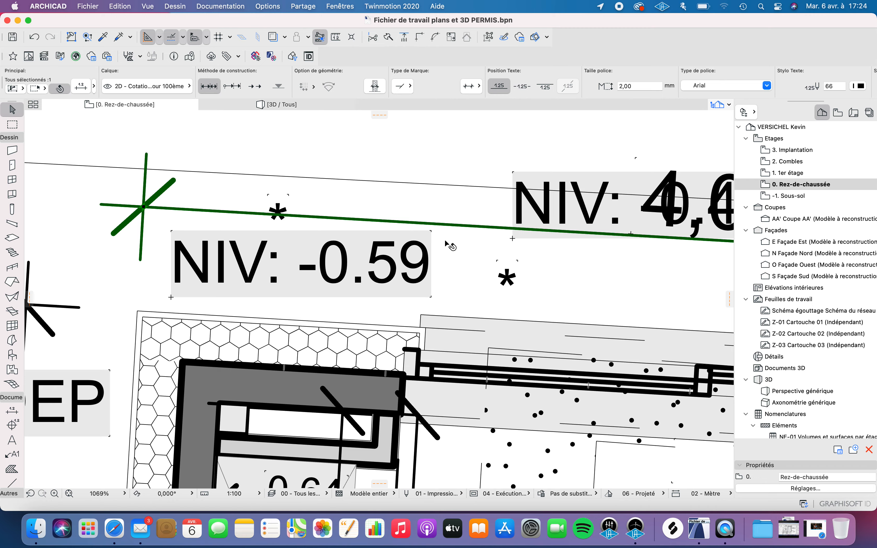
pyautogui.click(450, 226)
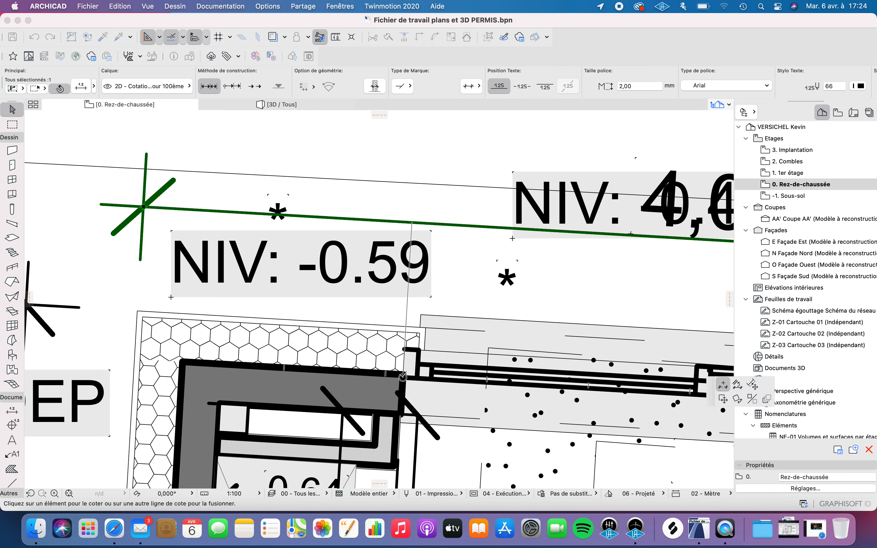
pyautogui.click(404, 376)
pyautogui.scroll(-10, 438, 278)
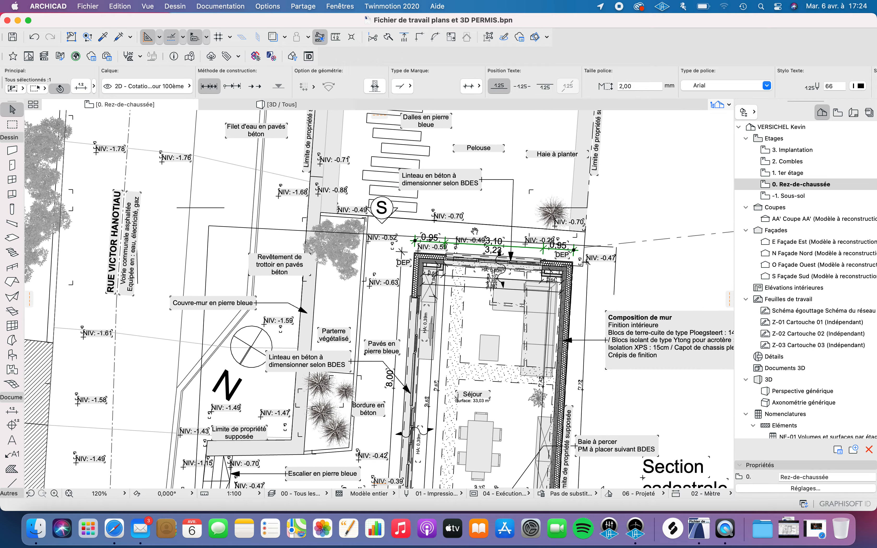
# Step: Insert a dimension point into the glazed side facade's overall dimension line where the insulated wall meets the window, and deselect the line
pyautogui.scroll(3, 485, 220)
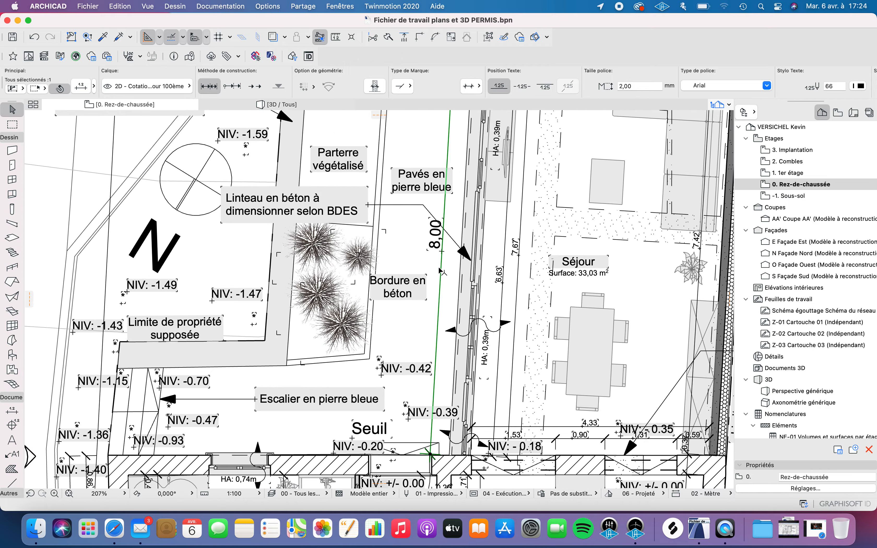
pyautogui.click(443, 276)
pyautogui.scroll(-5, 458, 264)
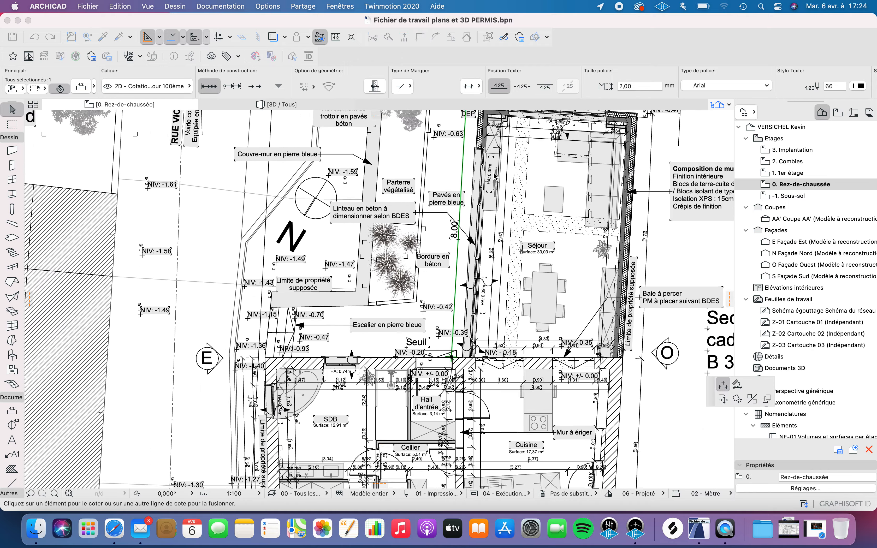
pyautogui.scroll(8, 435, 276)
pyautogui.scroll(5, 433, 277)
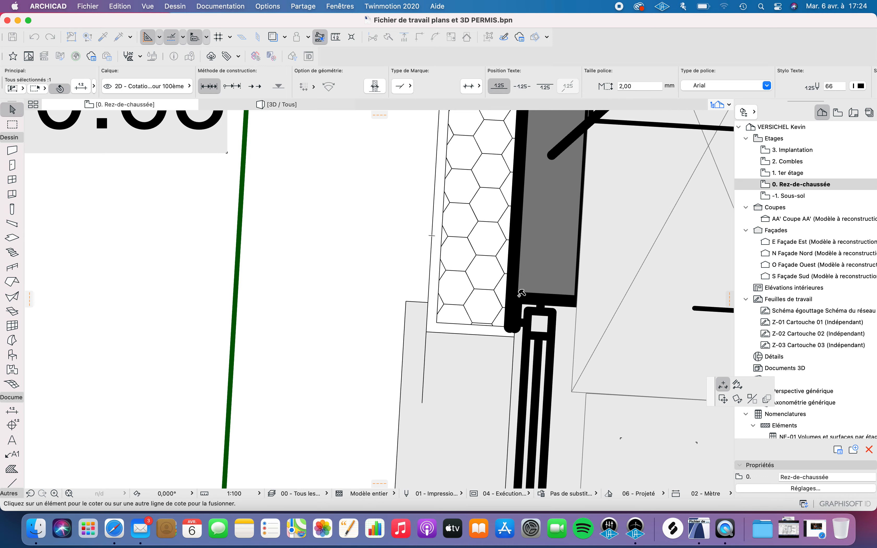
pyautogui.scroll(-3, 522, 290)
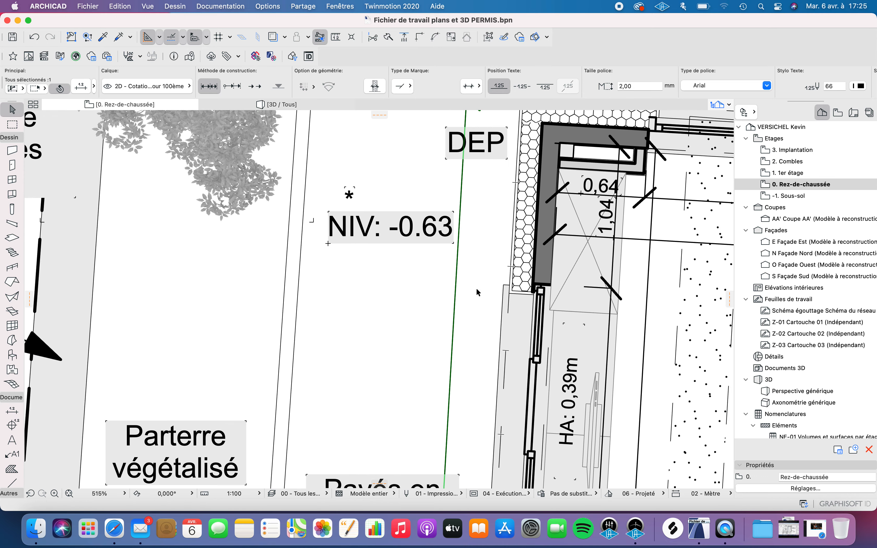
pyautogui.scroll(3, 523, 290)
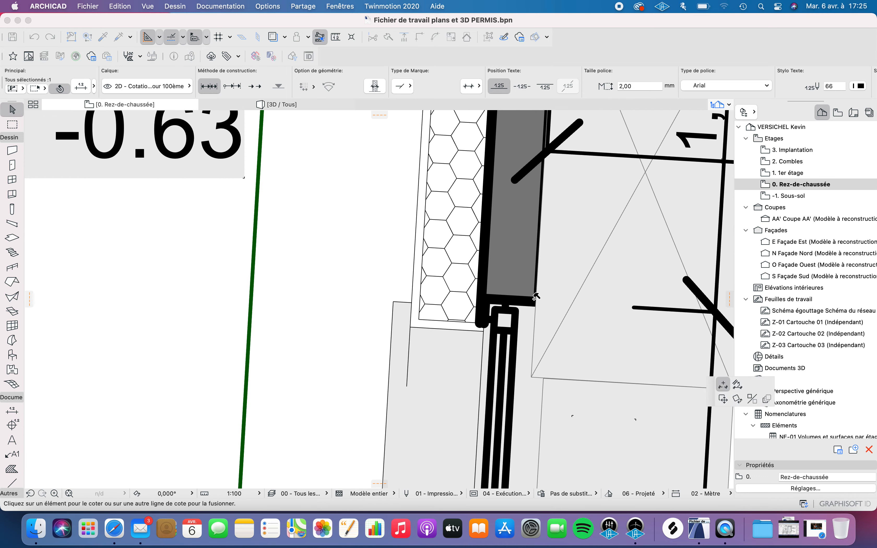
pyautogui.click(486, 300)
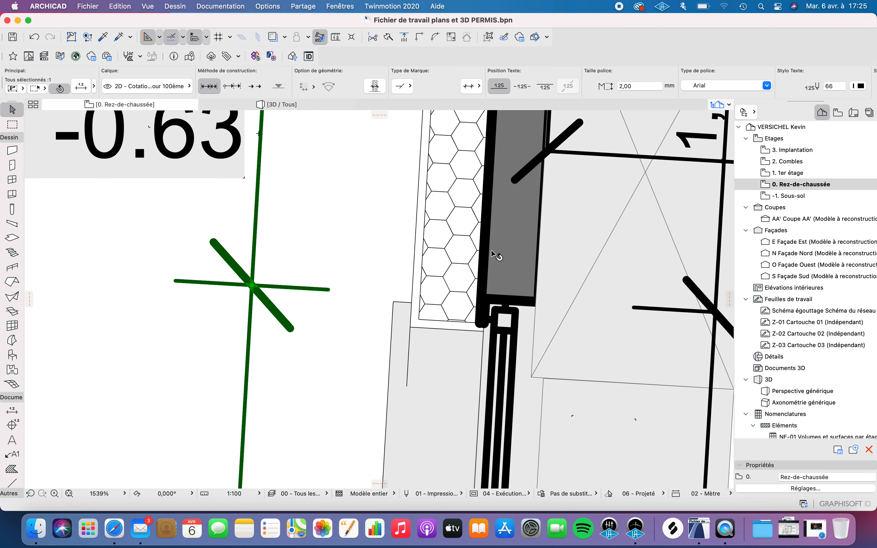
pyautogui.scroll(-10, 500, 254)
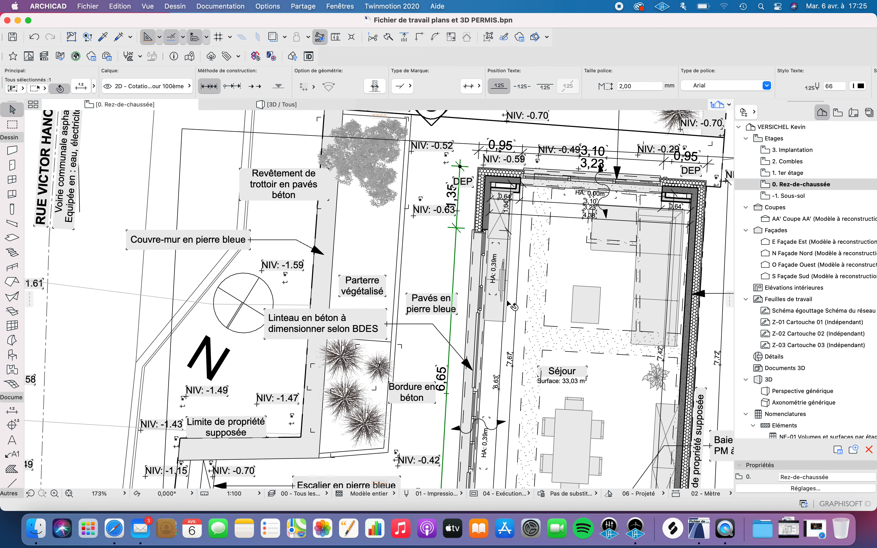
pyautogui.scroll(-2, 513, 306)
pyautogui.press('Escape')
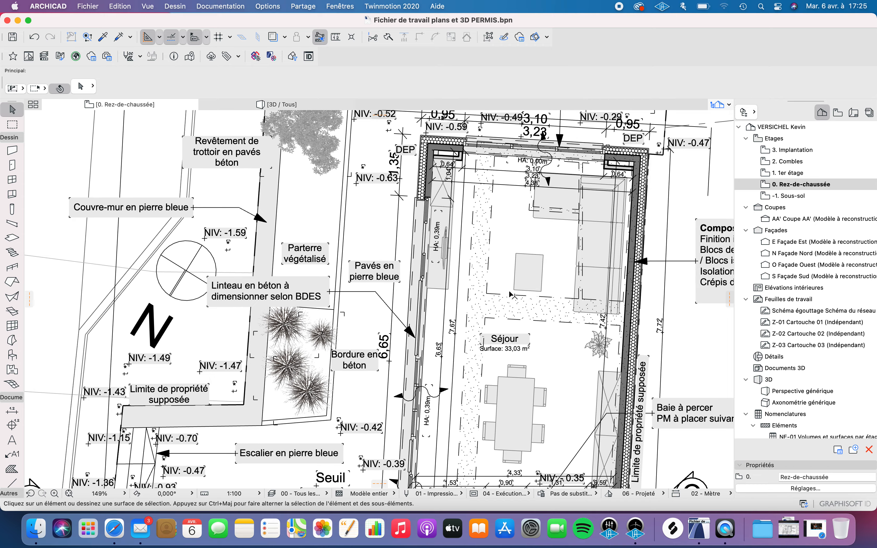
# Step: Examine the exterior dimension chains along the extension's short facade and glazed side facade
pyautogui.scroll(-2, 511, 295)
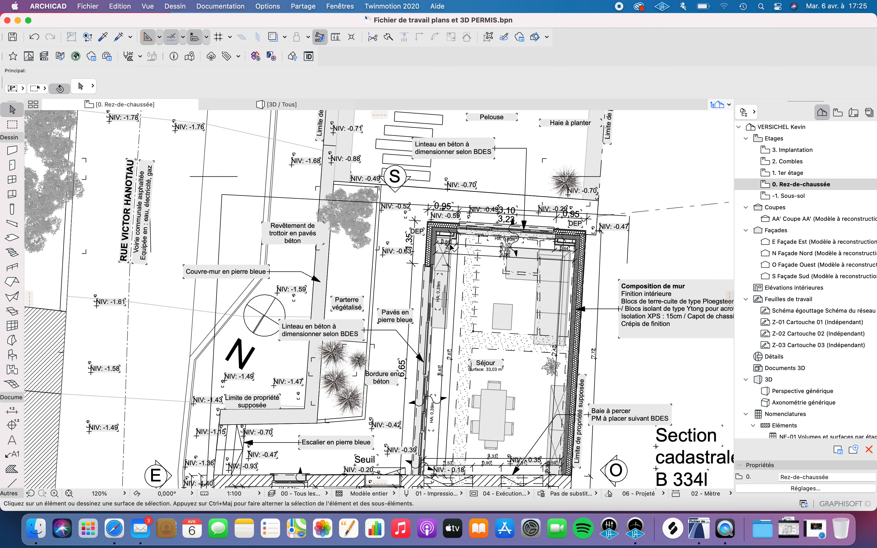
pyautogui.scroll(-1, 454, 249)
pyautogui.scroll(-3, 452, 256)
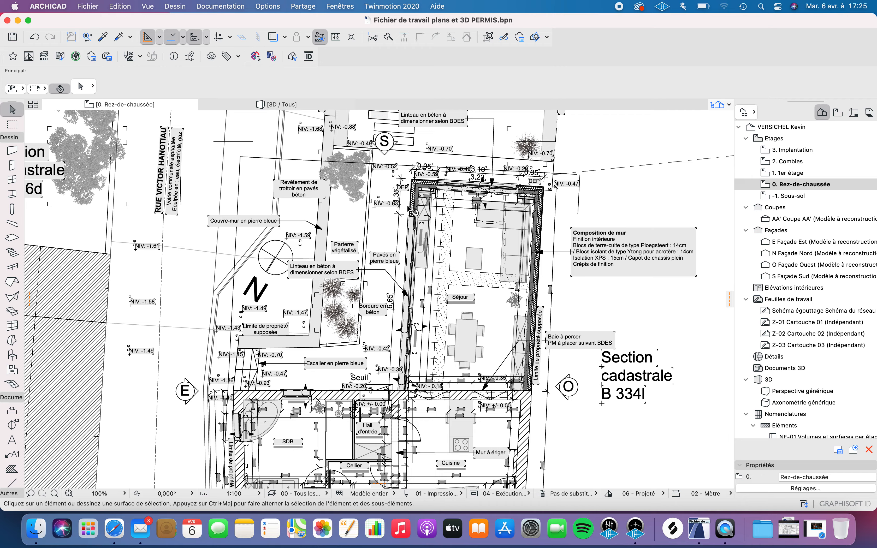
pyautogui.scroll(3, 467, 221)
pyautogui.scroll(-1, 427, 219)
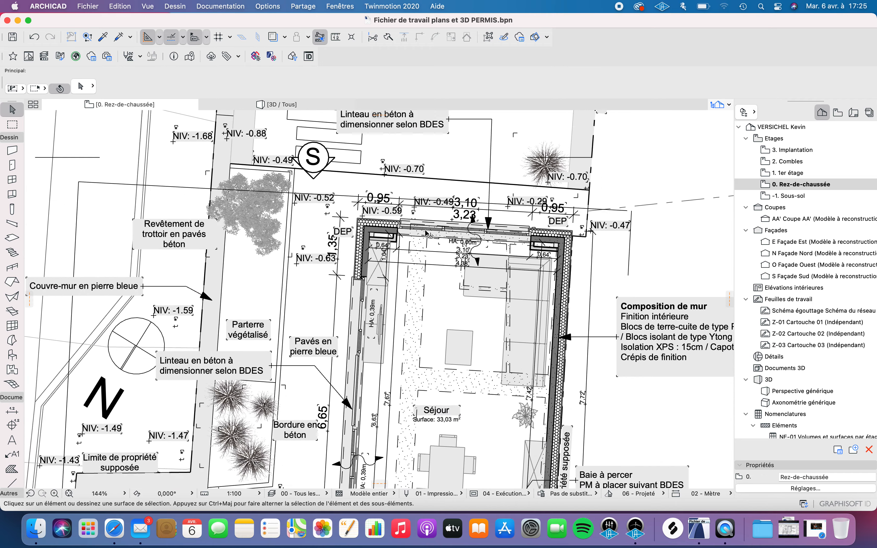
pyautogui.moveTo(414, 263); pyautogui.dragTo(444, 260, button='middle')
pyautogui.scroll(-1, 435, 191)
pyautogui.scroll(3, 380, 295)
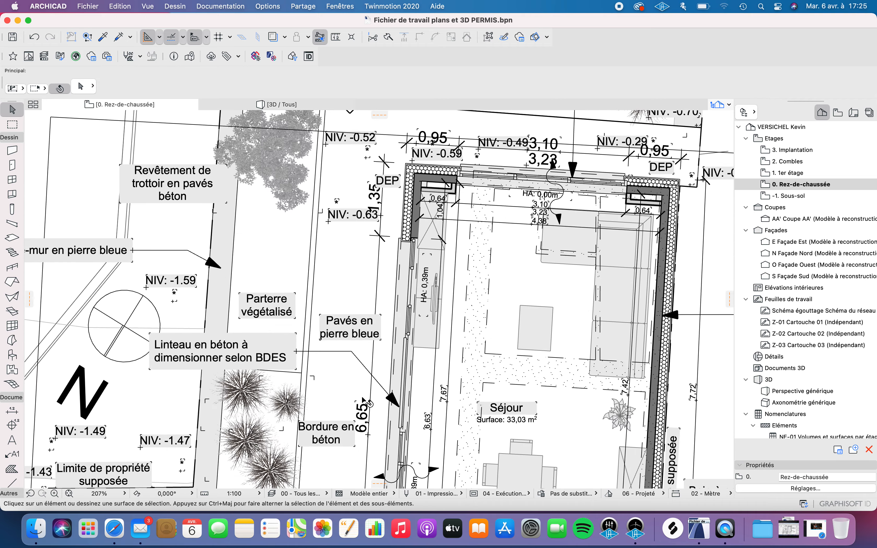
pyautogui.scroll(-2, 420, 286)
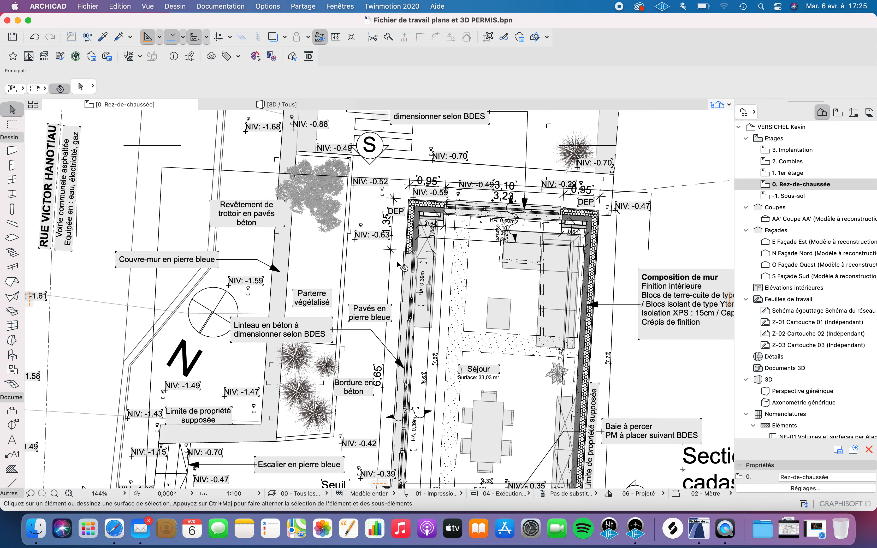
pyautogui.scroll(2, 398, 262)
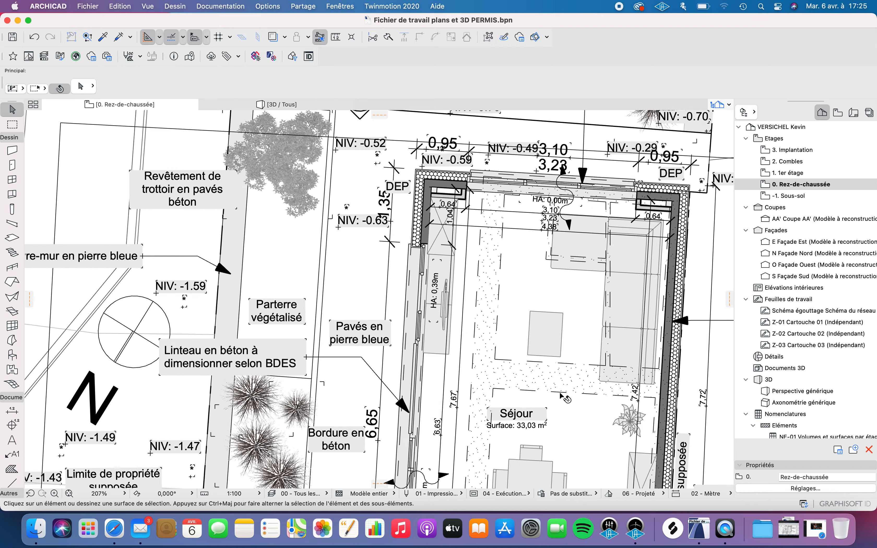